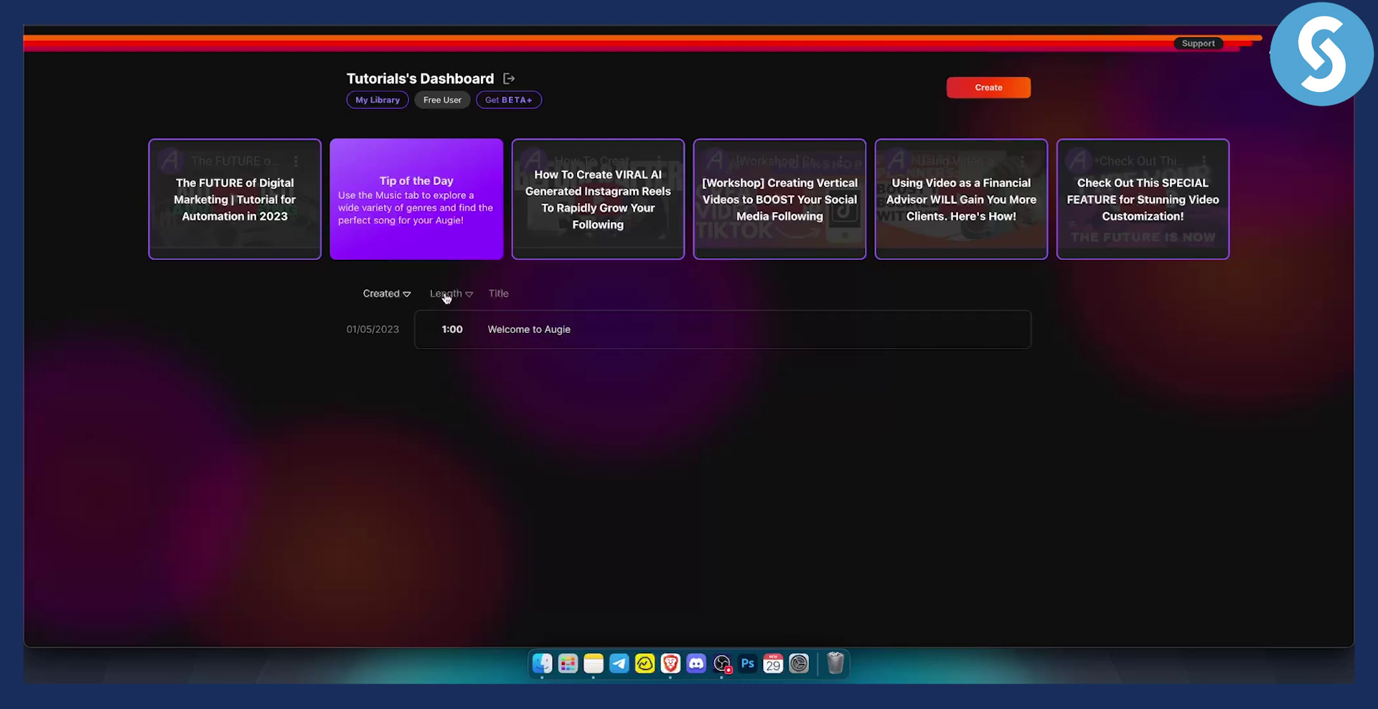
Open the saved-videos library, then start creating a new Augie video.
left_click(389, 102)
left_click(1002, 89)
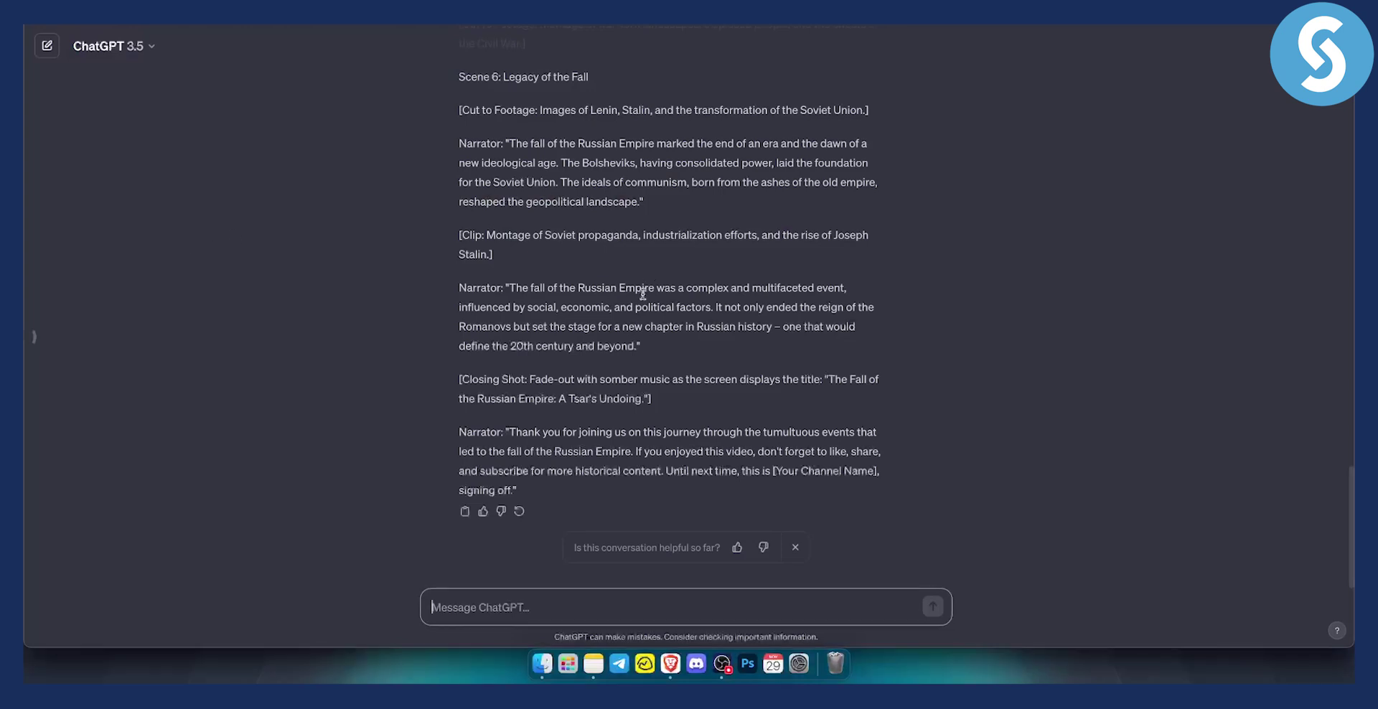
Copy the full Fall of the Russian Empire script from the ChatGPT response.
mouse_move(521, 494)
left_mouse_down()
mouse_move(451, 262)
mouse_move(510, 174)
mouse_move(663, 422)
left_mouse_up()
scroll(460, 317, "up", 3)
scroll(460, 317, "up", 20)
scroll(450, 263, "up", 1)
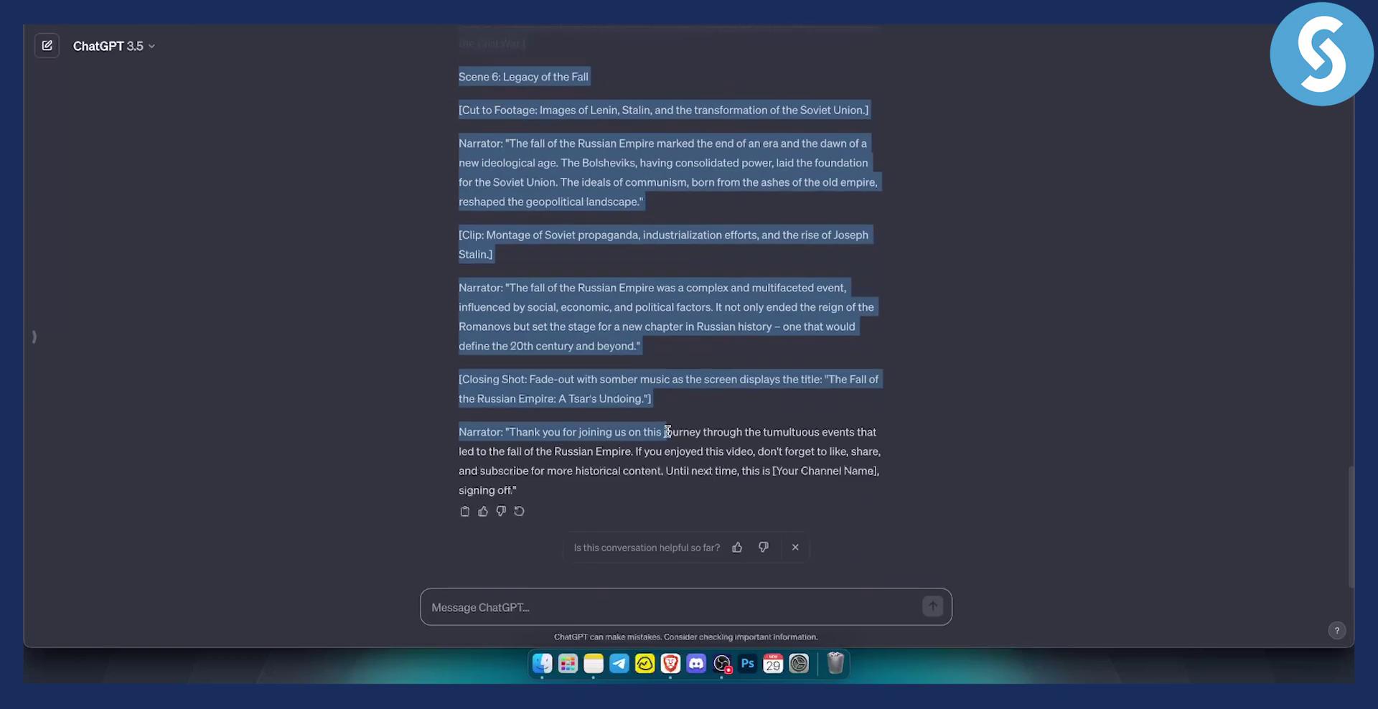
left_click_drag(663, 422, 673, 488)
right_click(646, 460)
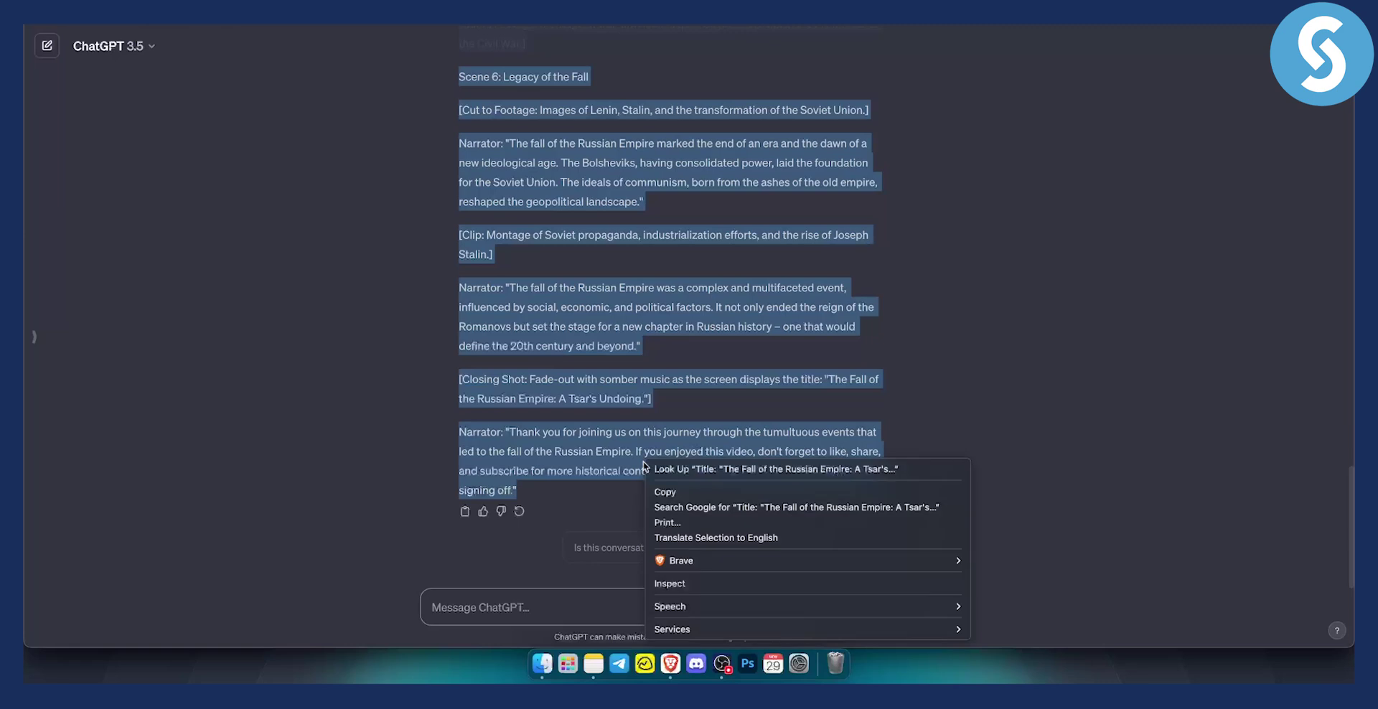
left_click(679, 489)
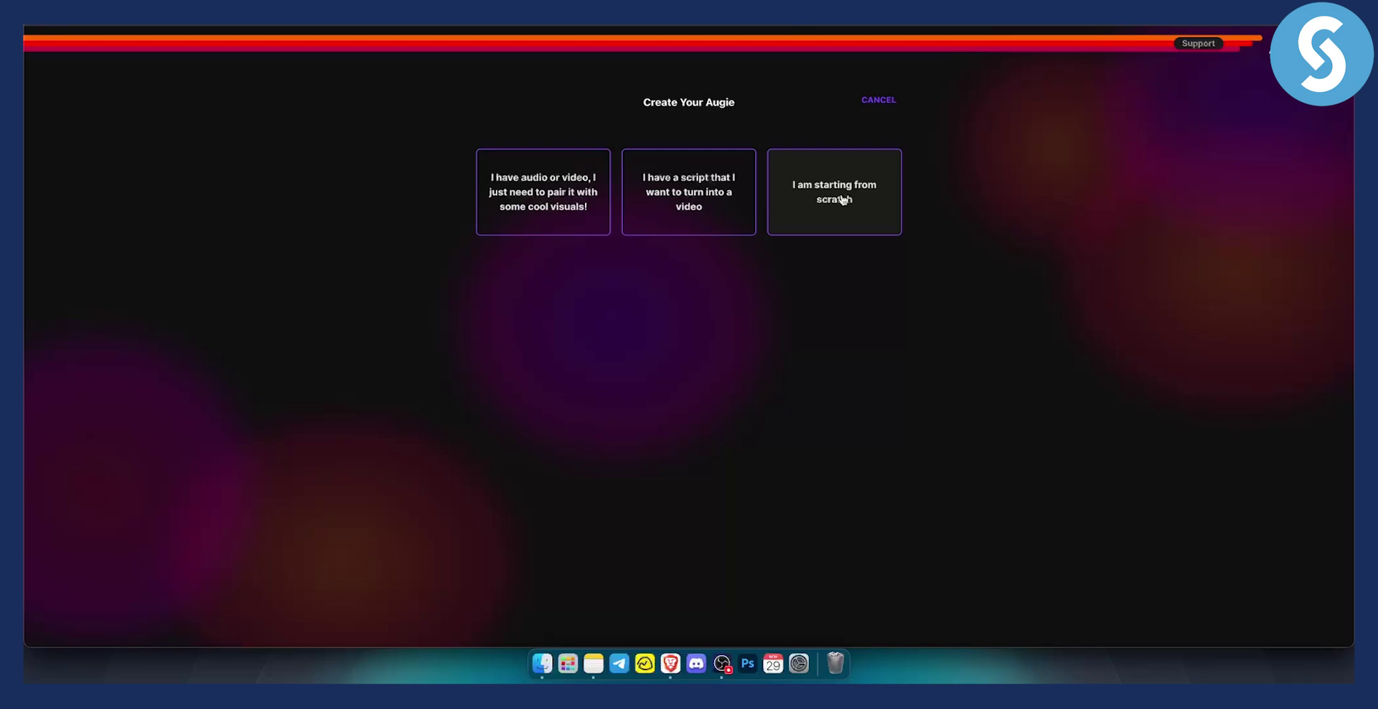
Choose the 'I have a script that I want to turn into a video' path and continue.
left_click(701, 194)
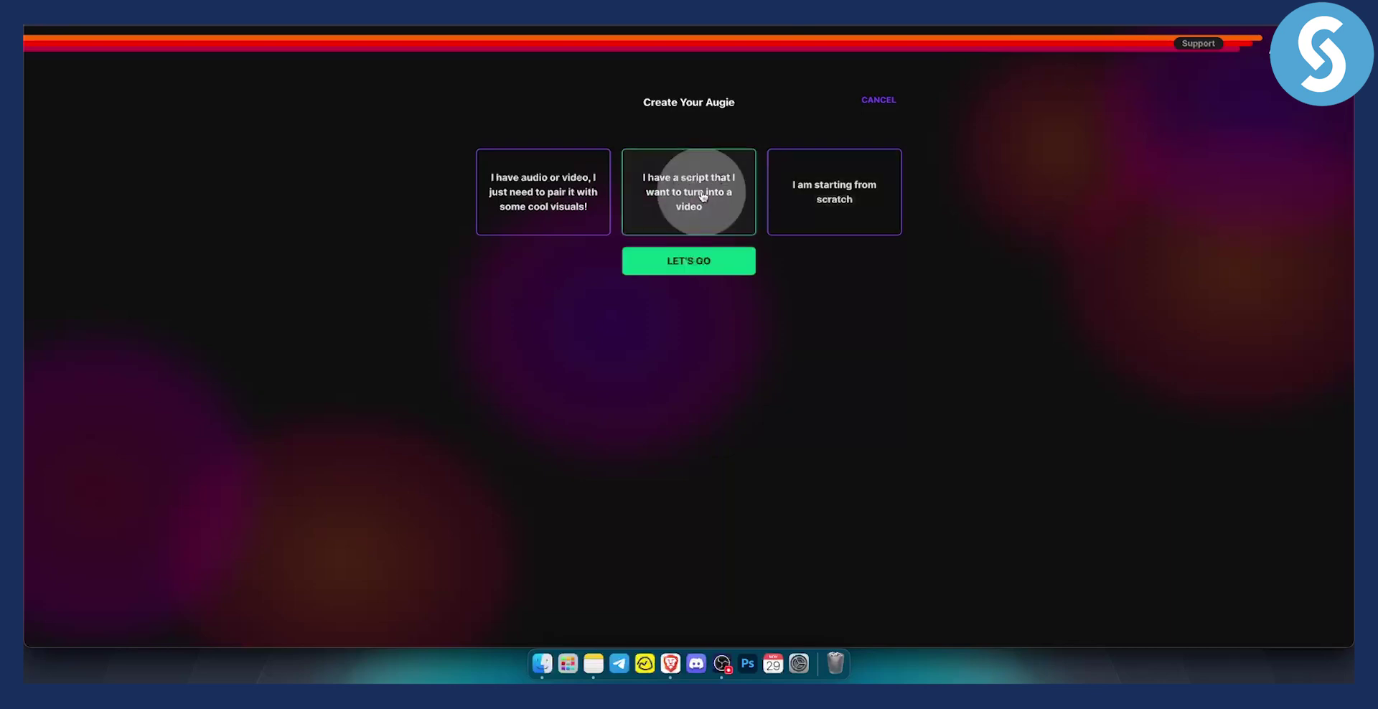
left_click(702, 268)
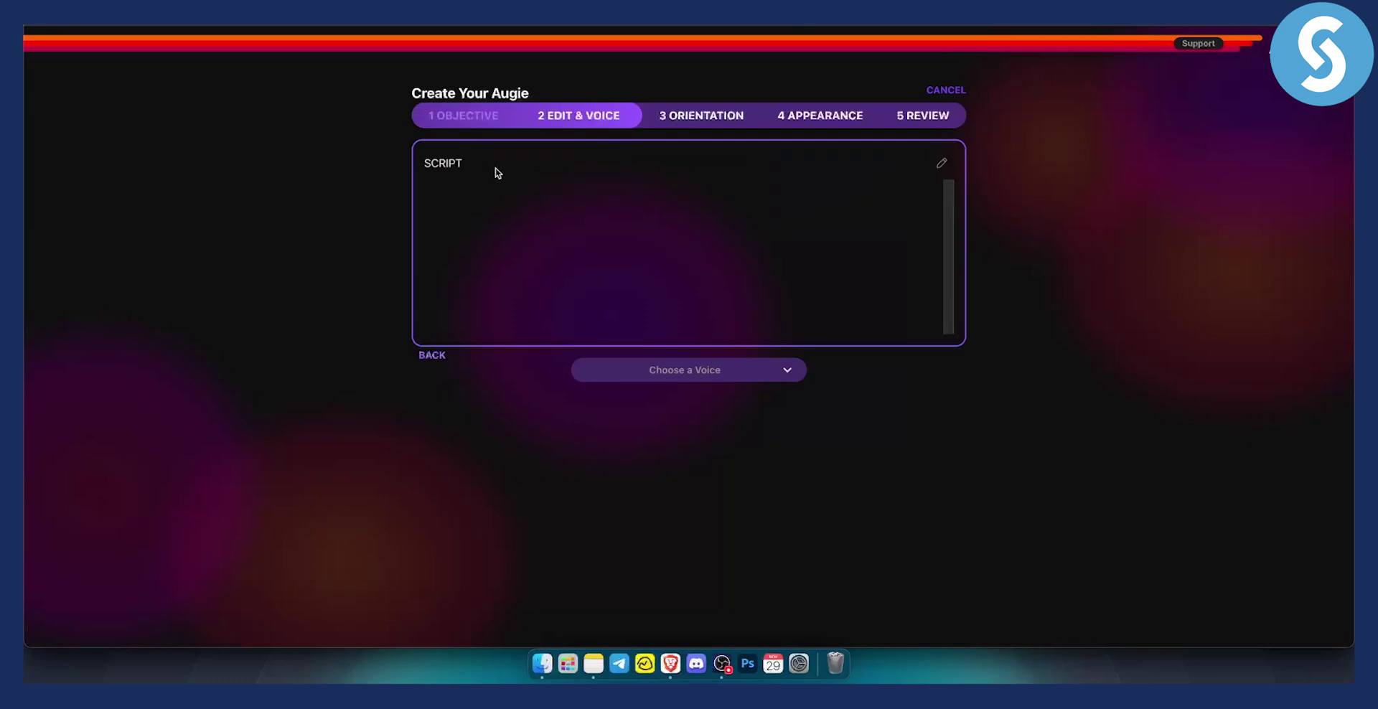
Pick Adam as the narrator voice after sampling it, and paste the copied script.
left_click(678, 372)
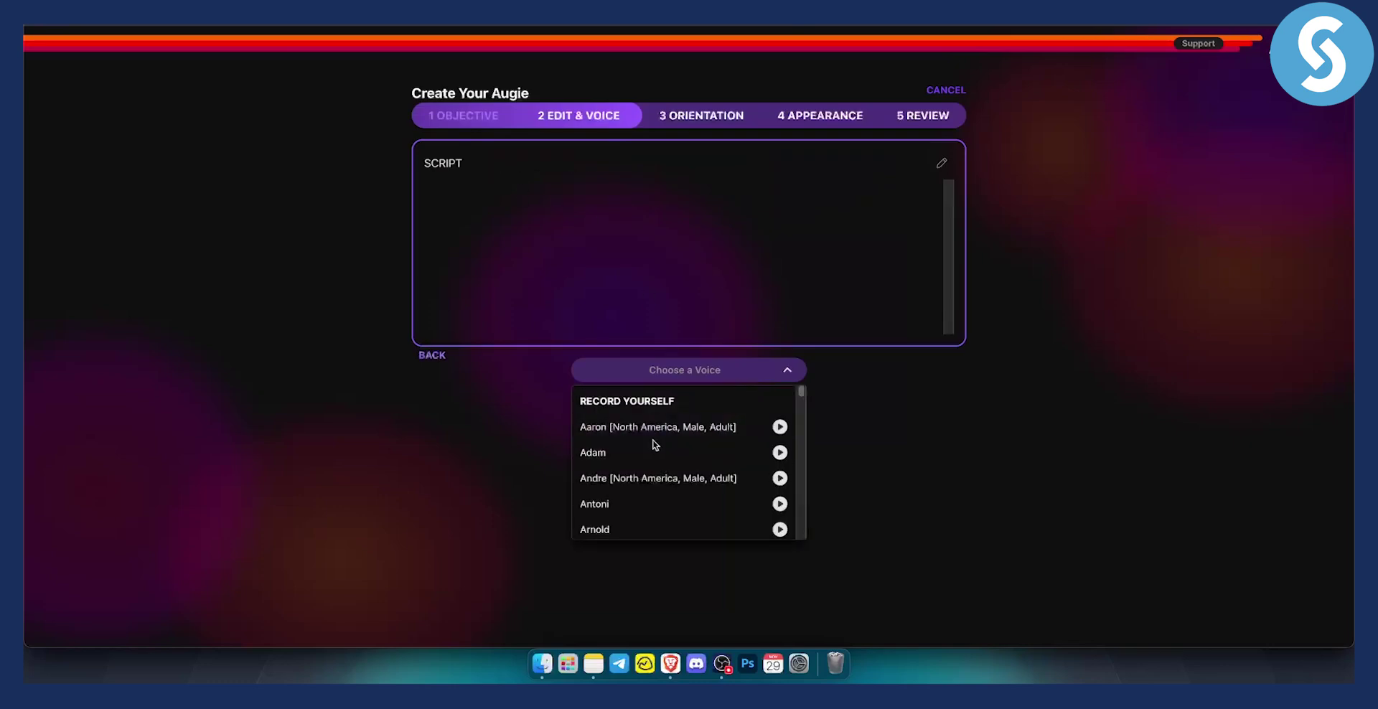
left_click(781, 453)
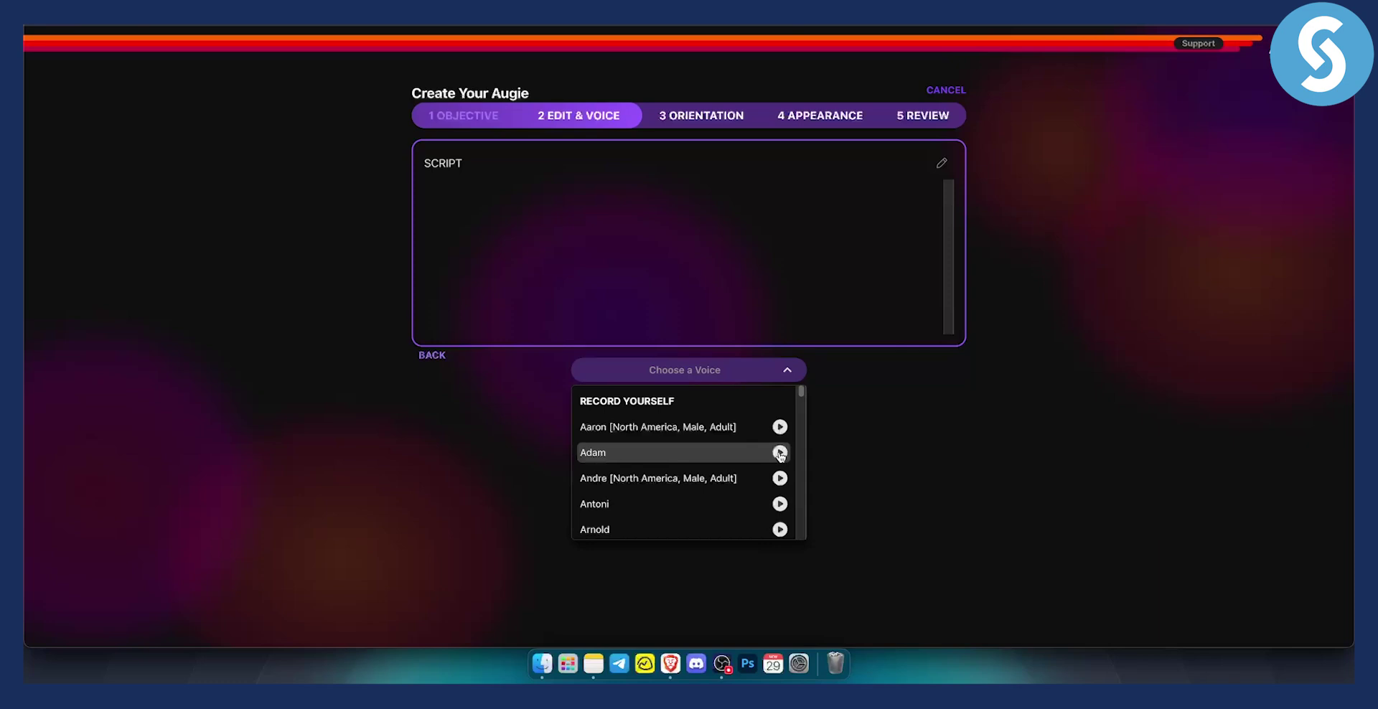
left_click(605, 454)
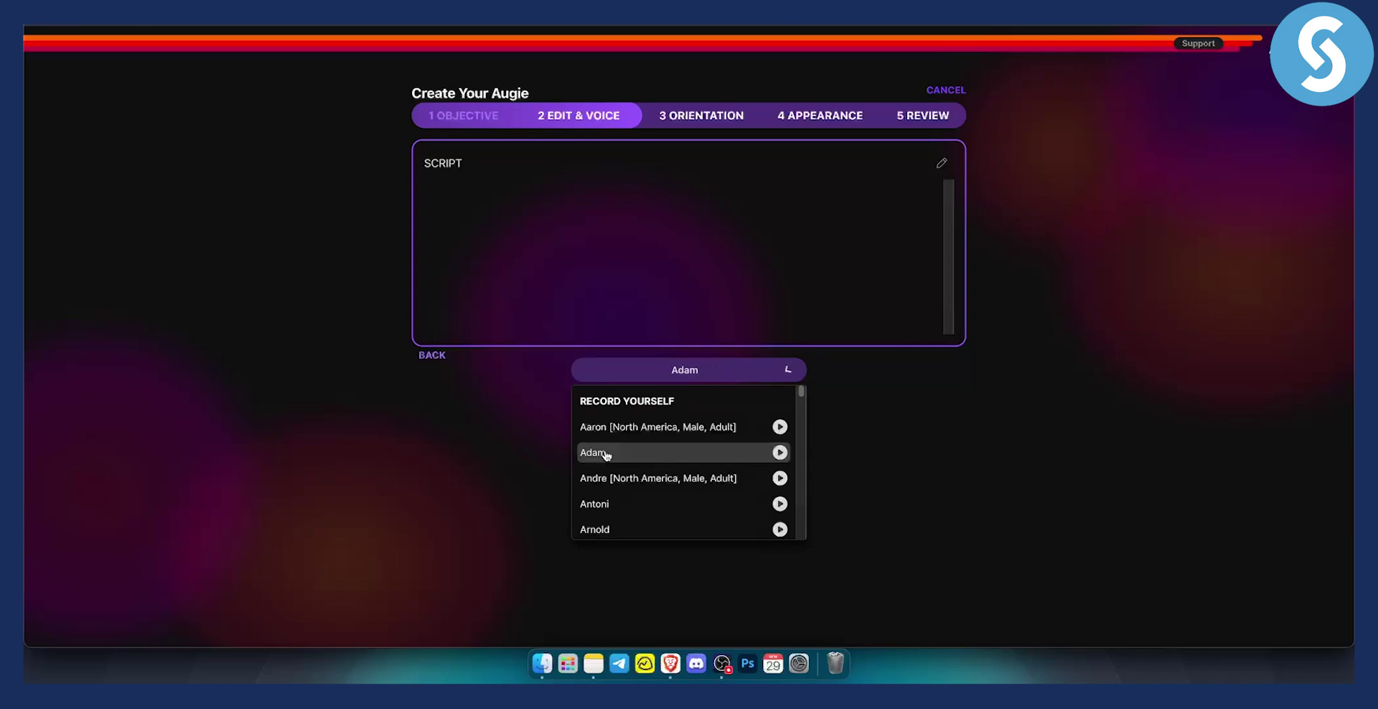
left_click(562, 211)
key("super+v")
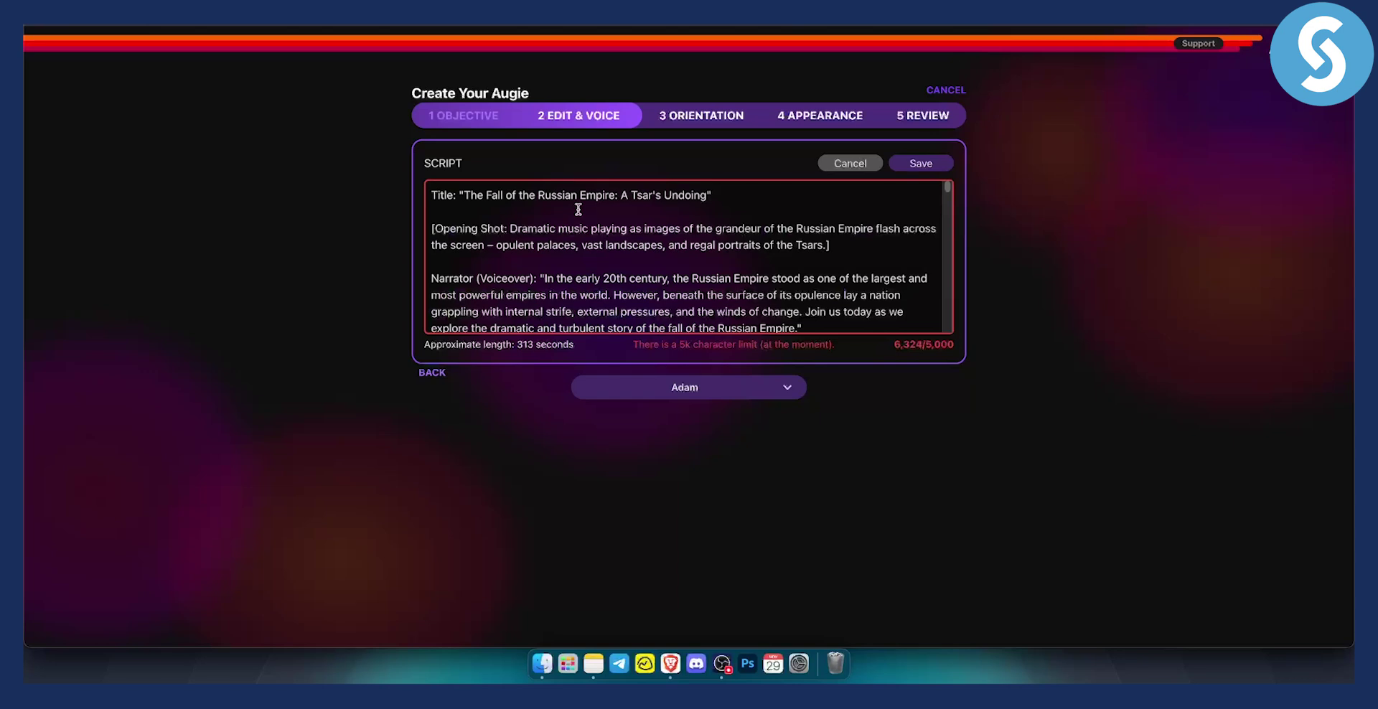
Delete the Brest-Litovsk scene onward to get under 5,000 characters, and save the script.
scroll(728, 250, "down", 5)
scroll(727, 250, "down", 5)
key("super+a")
scroll(718, 252, "down", 10)
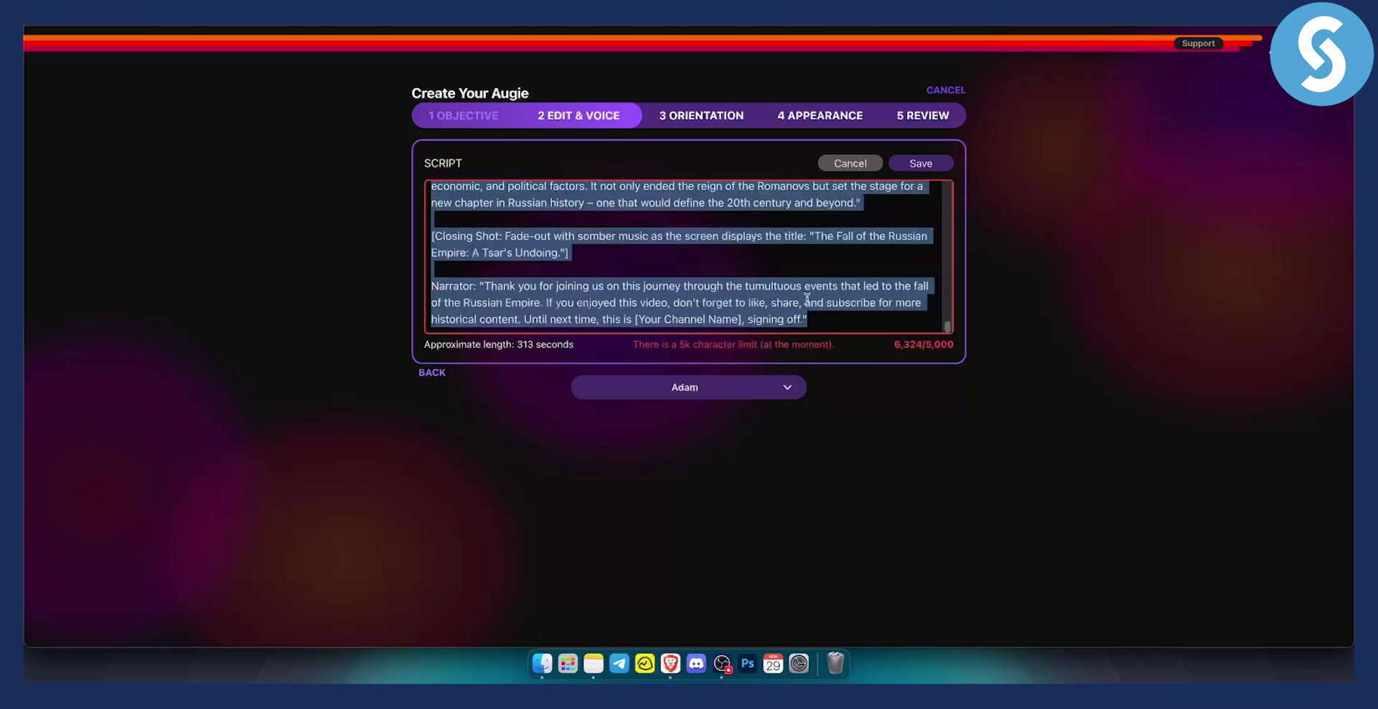
mouse_move(813, 320)
left_mouse_down()
mouse_move(478, 253)
mouse_move(436, 260)
left_mouse_up()
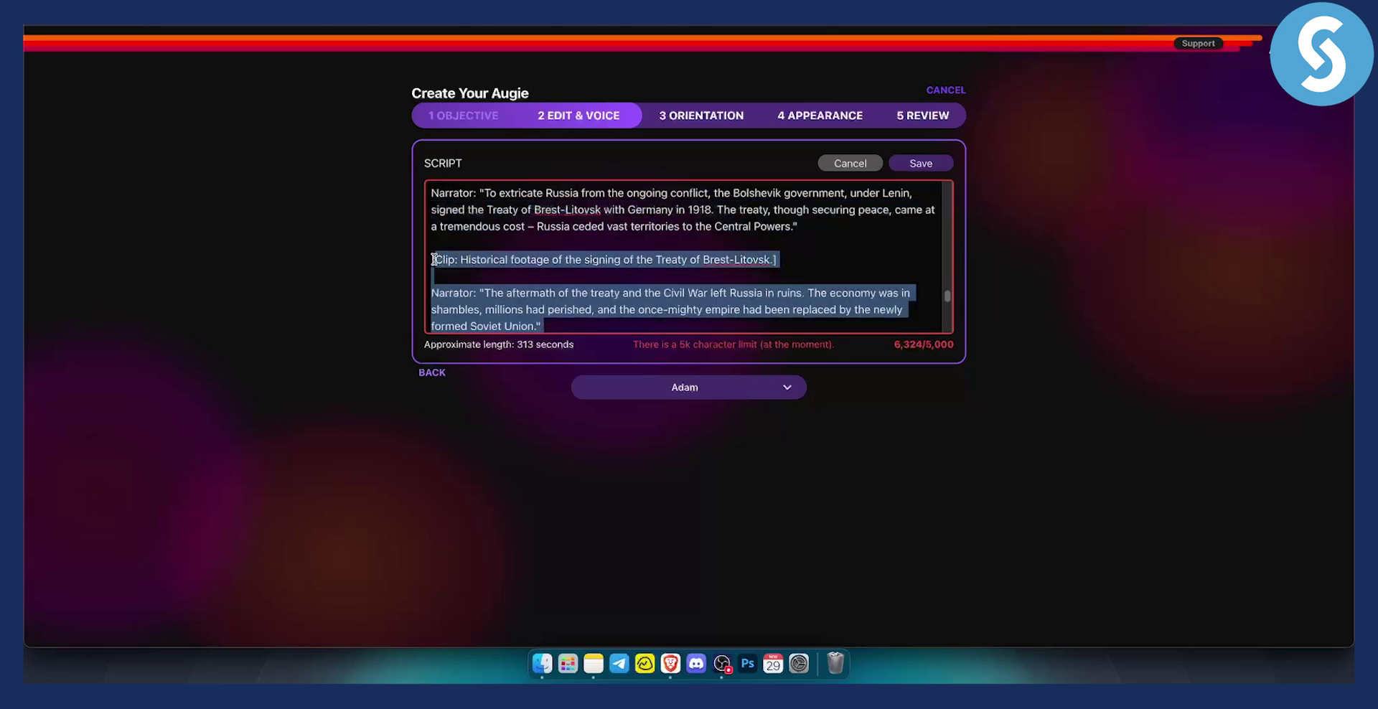
key("BackSpace")
scroll(495, 291, "up", 1)
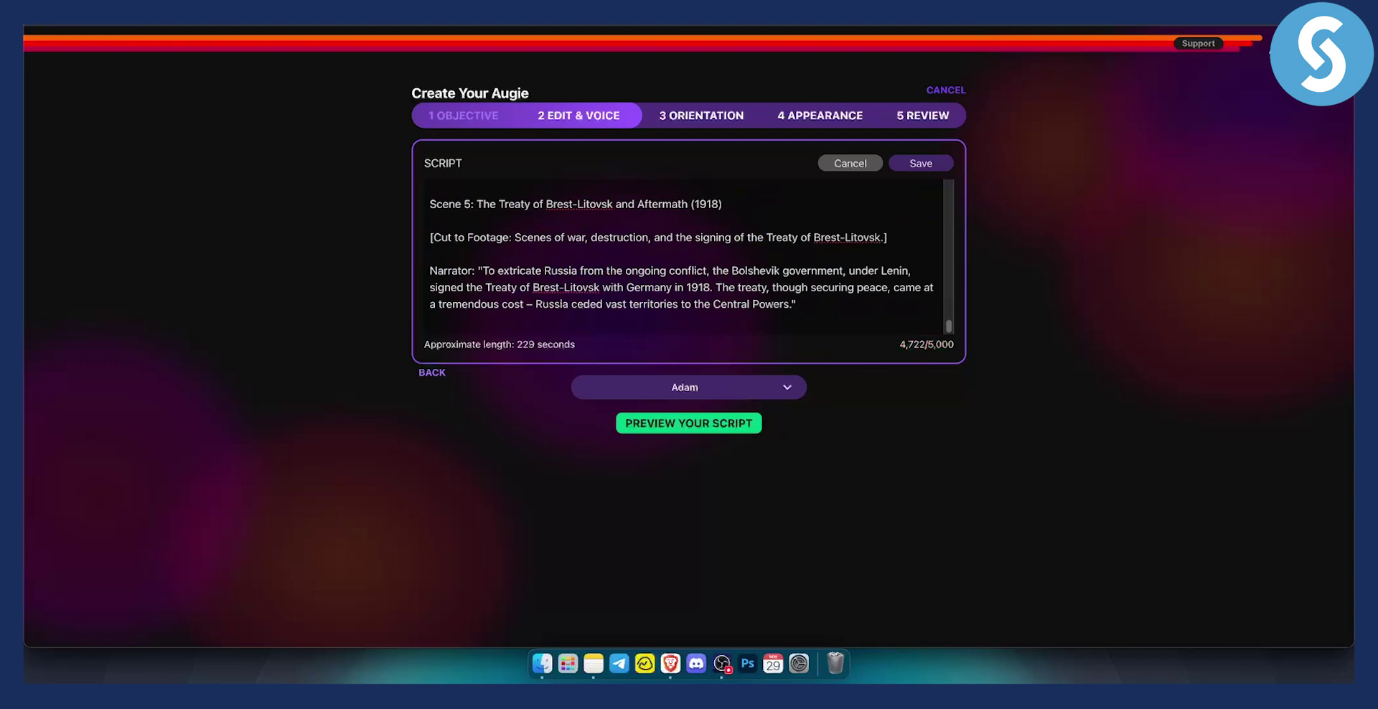
key("BackSpace")
scroll(707, 251, "up", 10)
scroll(704, 252, "up", 10)
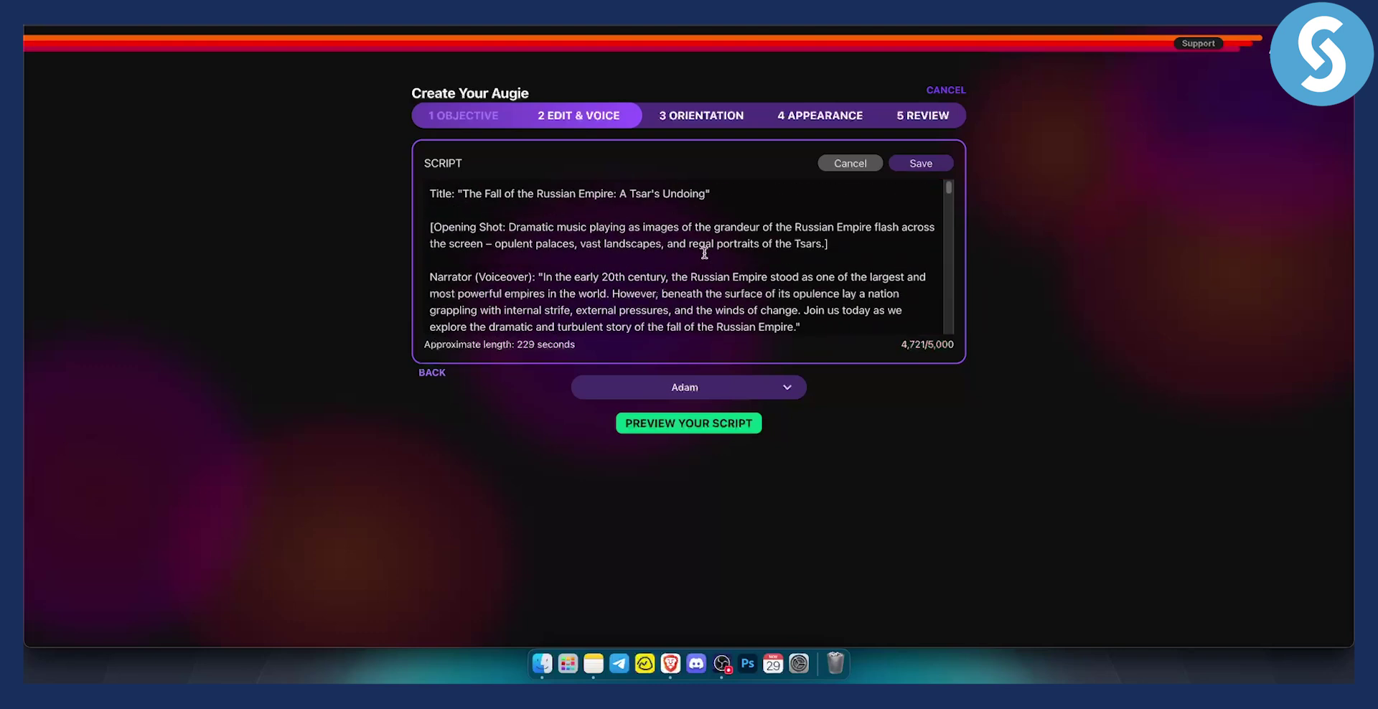
left_click(928, 163)
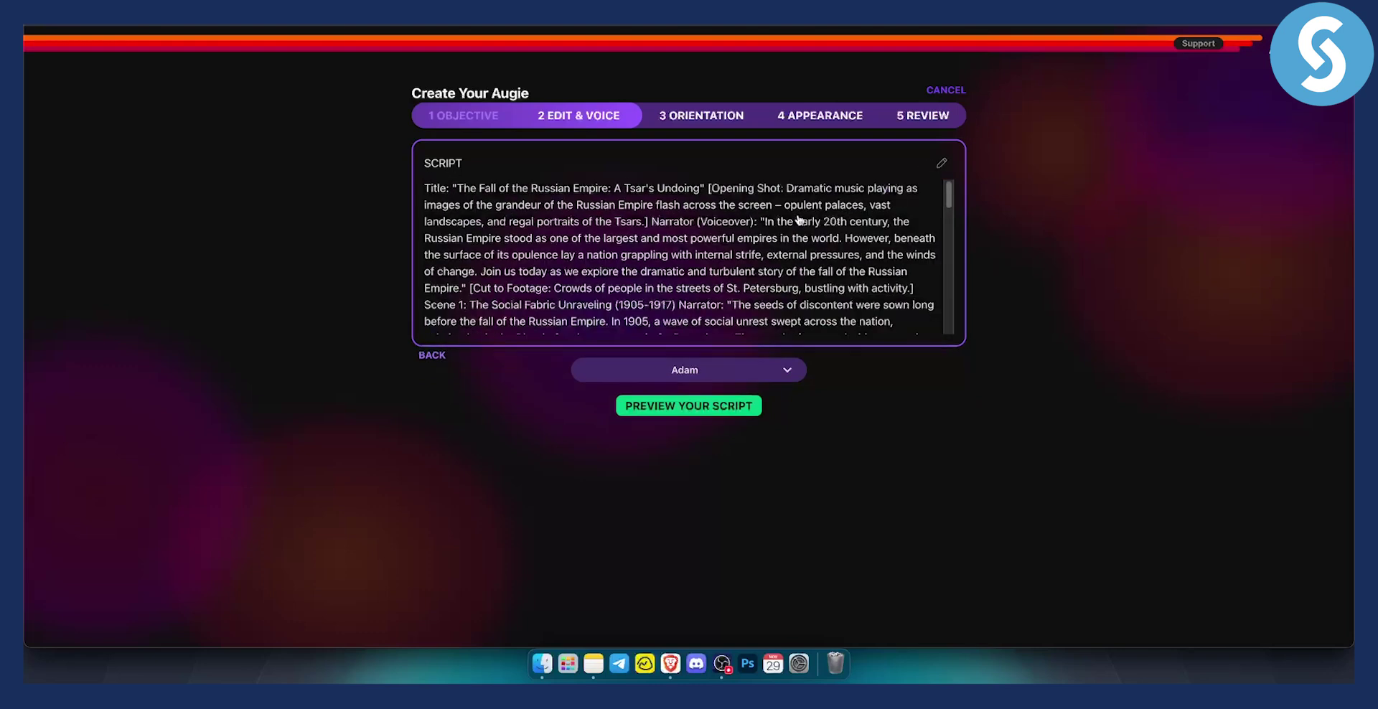
Generate the Adam voiceover preview of the script and play it back.
left_click(686, 406)
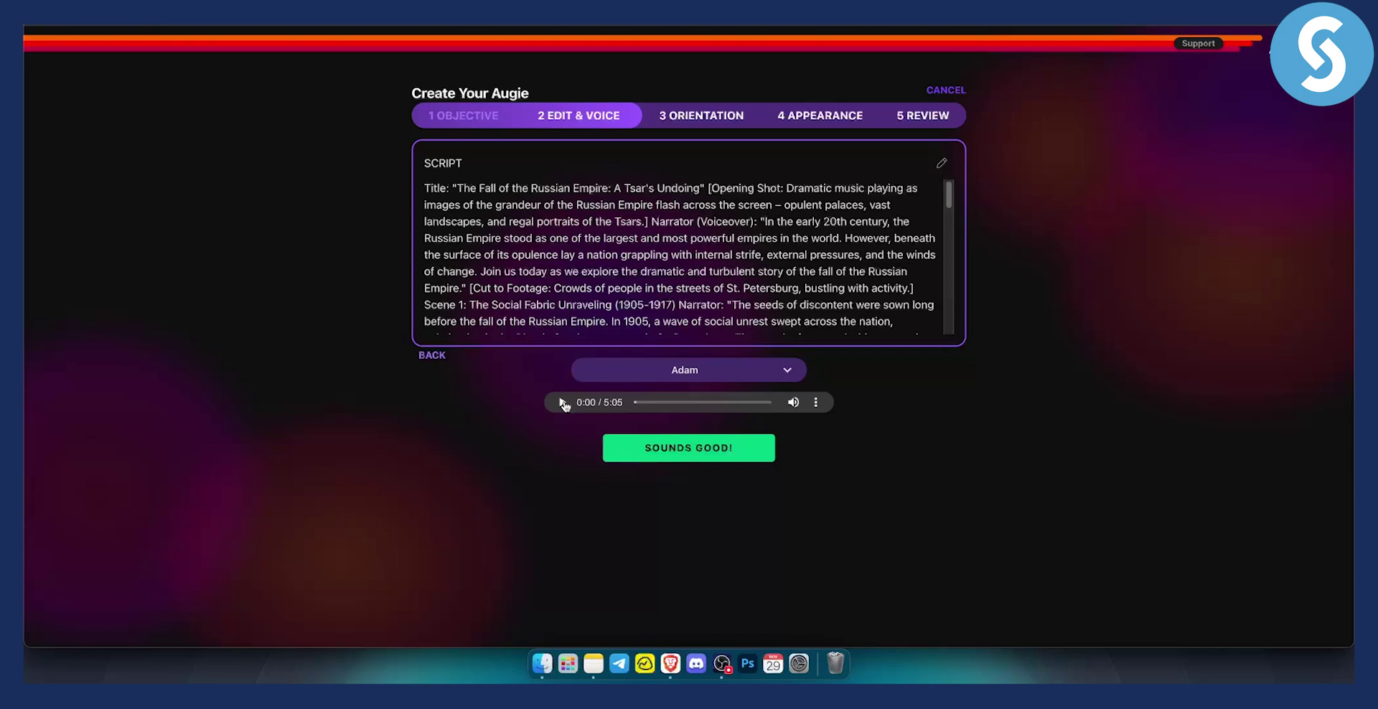
left_click(563, 402)
Approve the voiceover, keep landscape orientation, and add Generated Image to the media types.
left_click(673, 456)
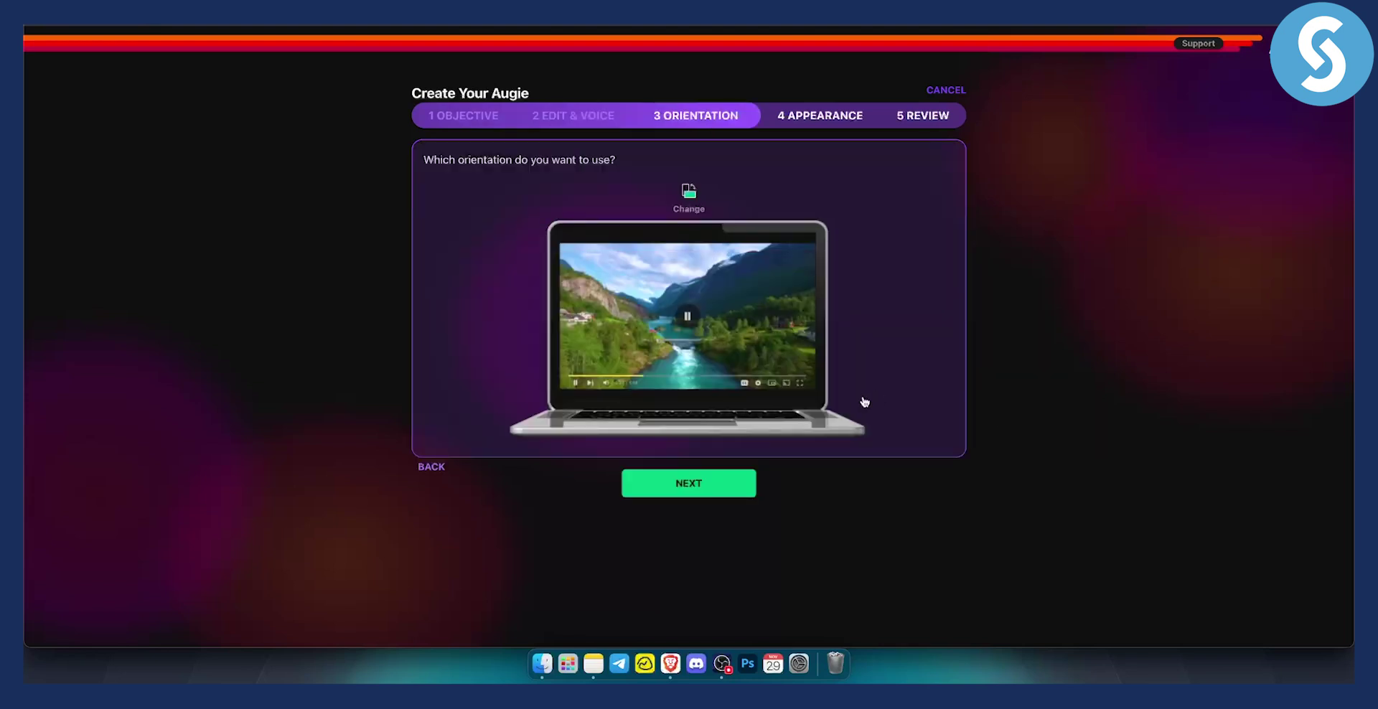
left_click(690, 198)
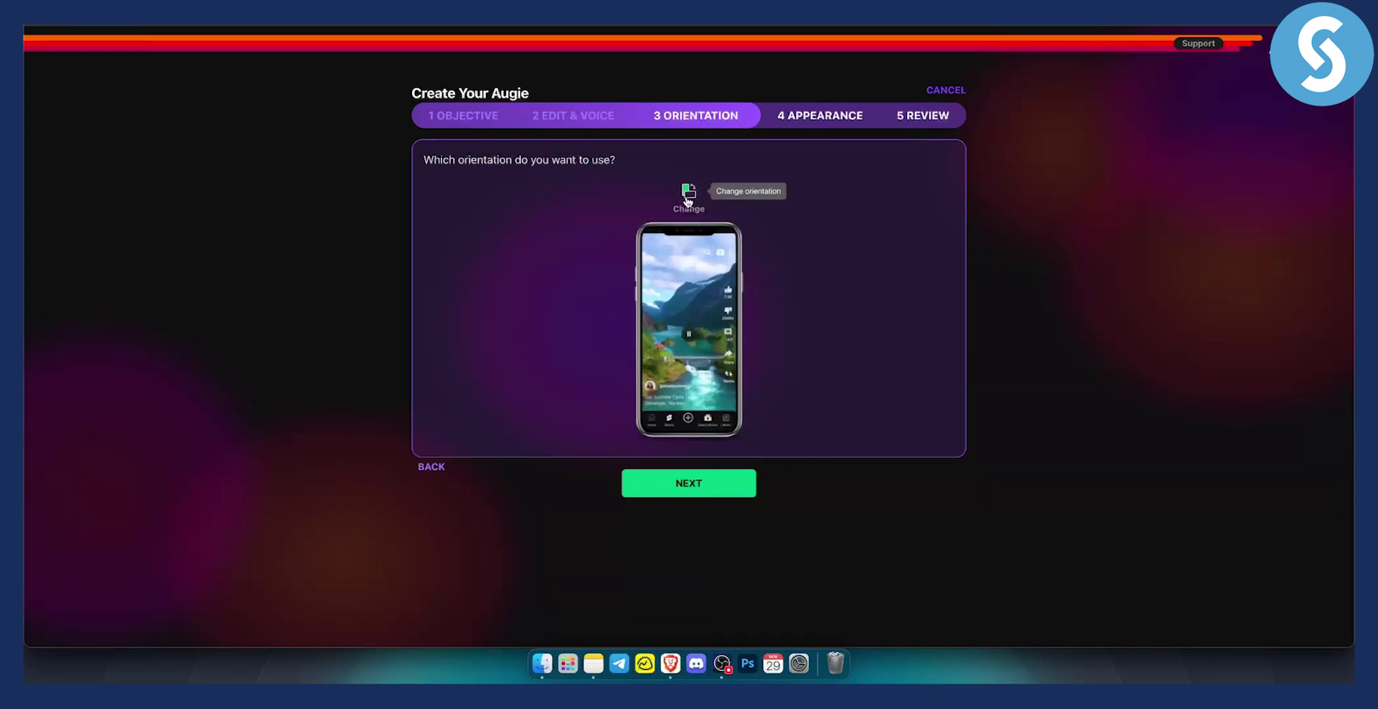
left_click(689, 201)
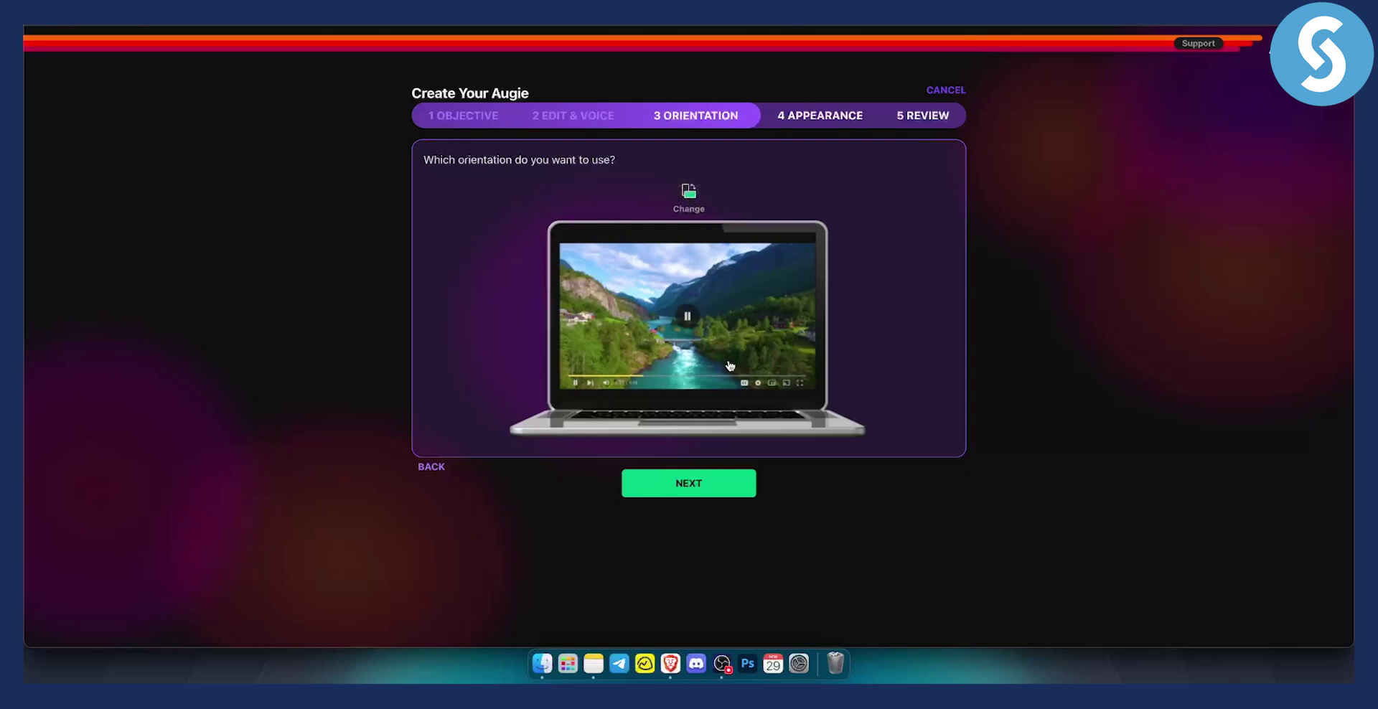
left_click(693, 487)
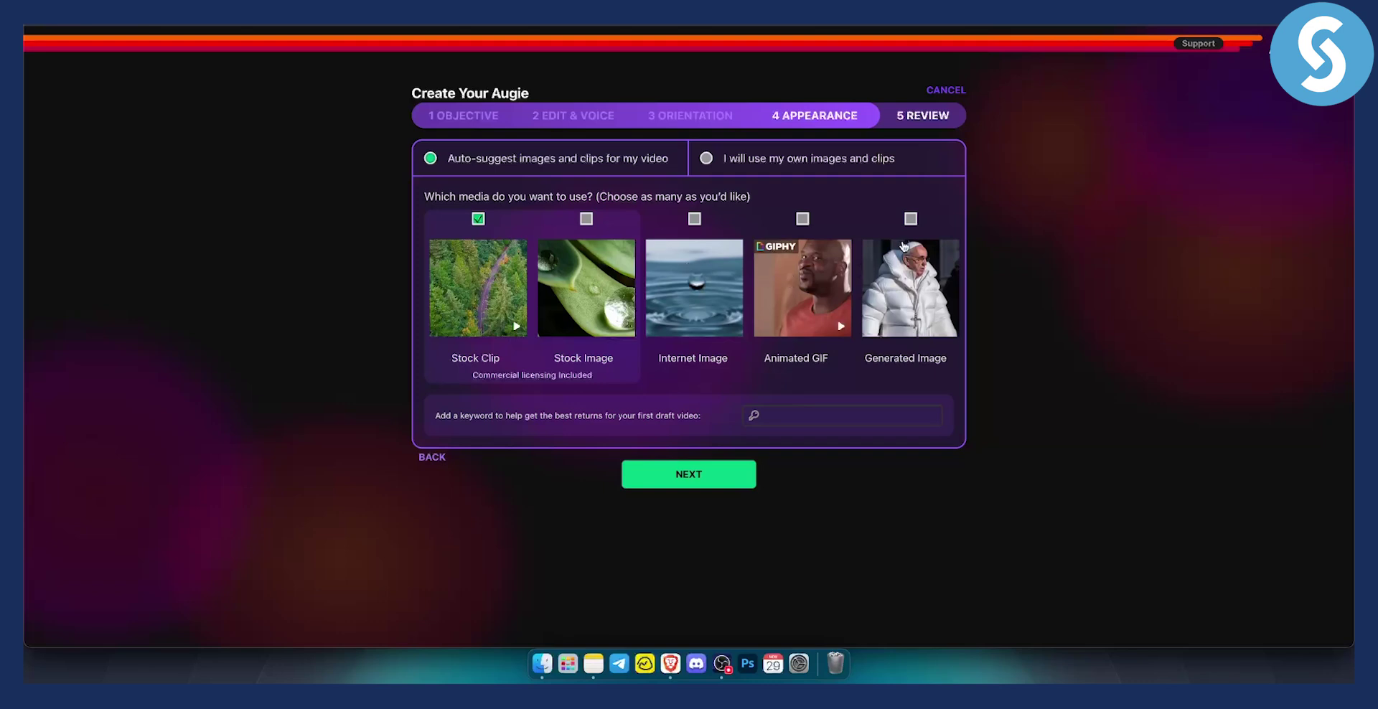
left_click(911, 220)
Review the script, tick 'I have listened to my audio', and create the video.
left_click(703, 478)
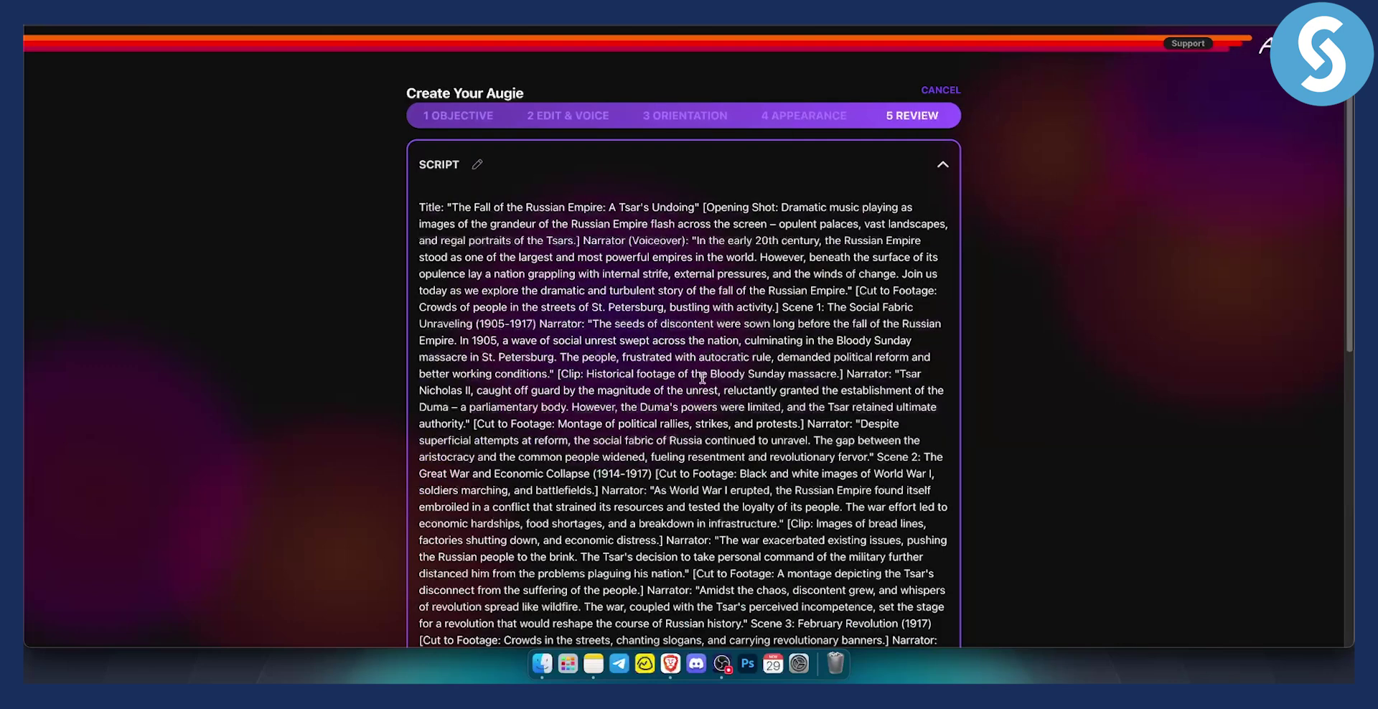
scroll(817, 382, "down", 5)
scroll(818, 382, "down", 5)
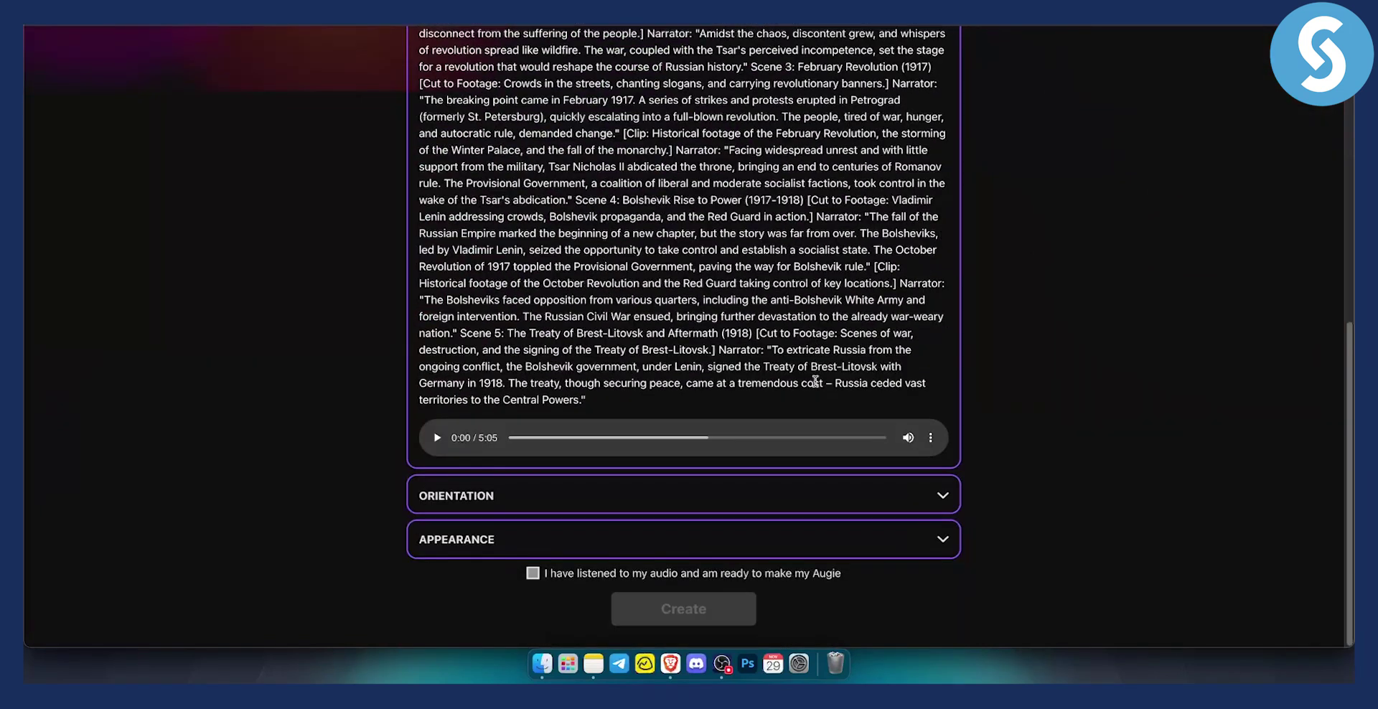
left_click(534, 573)
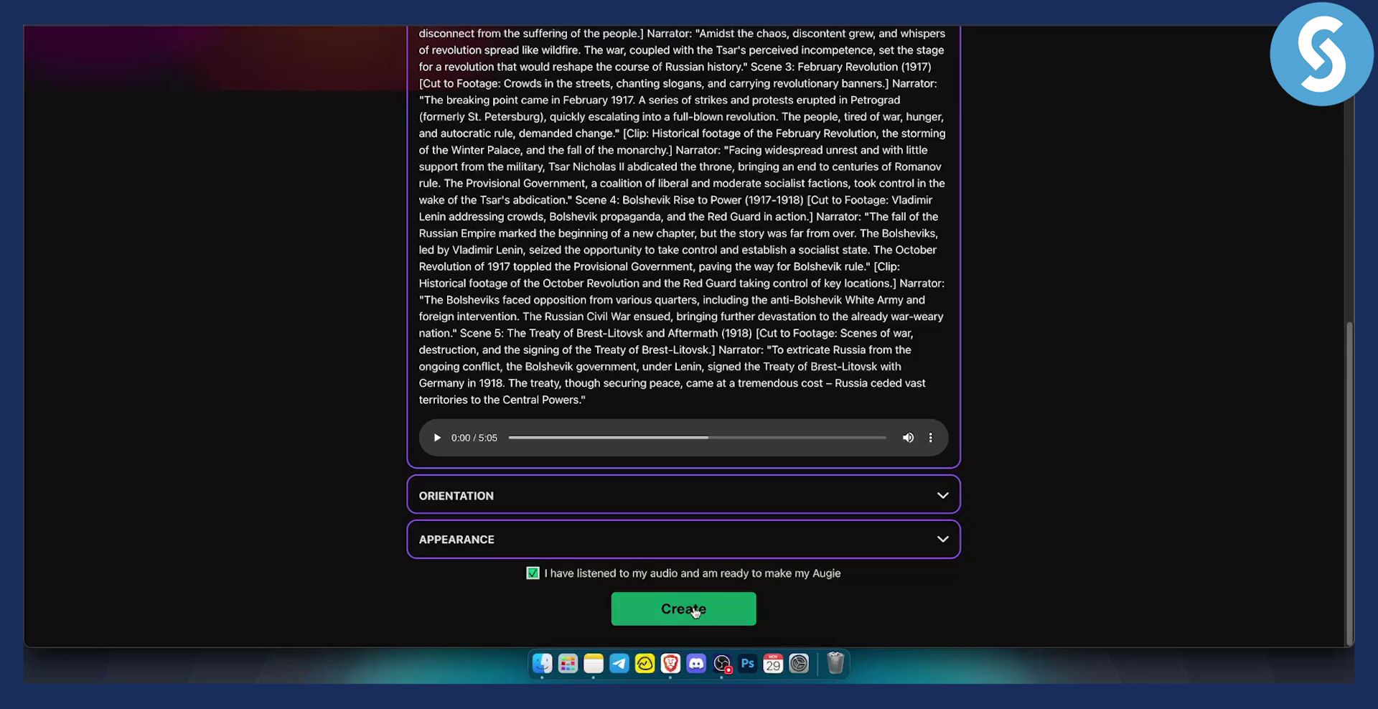
left_click(694, 610)
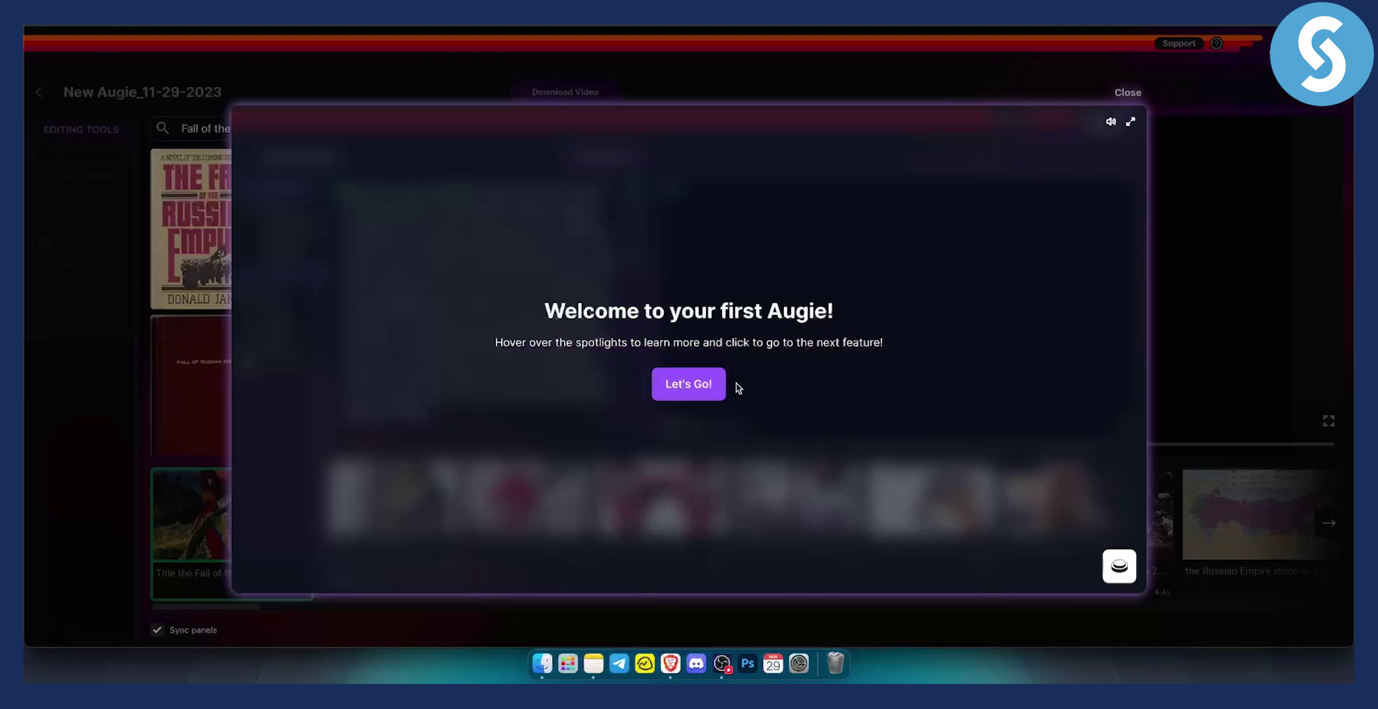
Step through the welcome tour past the transcript, timeline and shot-length tips.
left_click(702, 387)
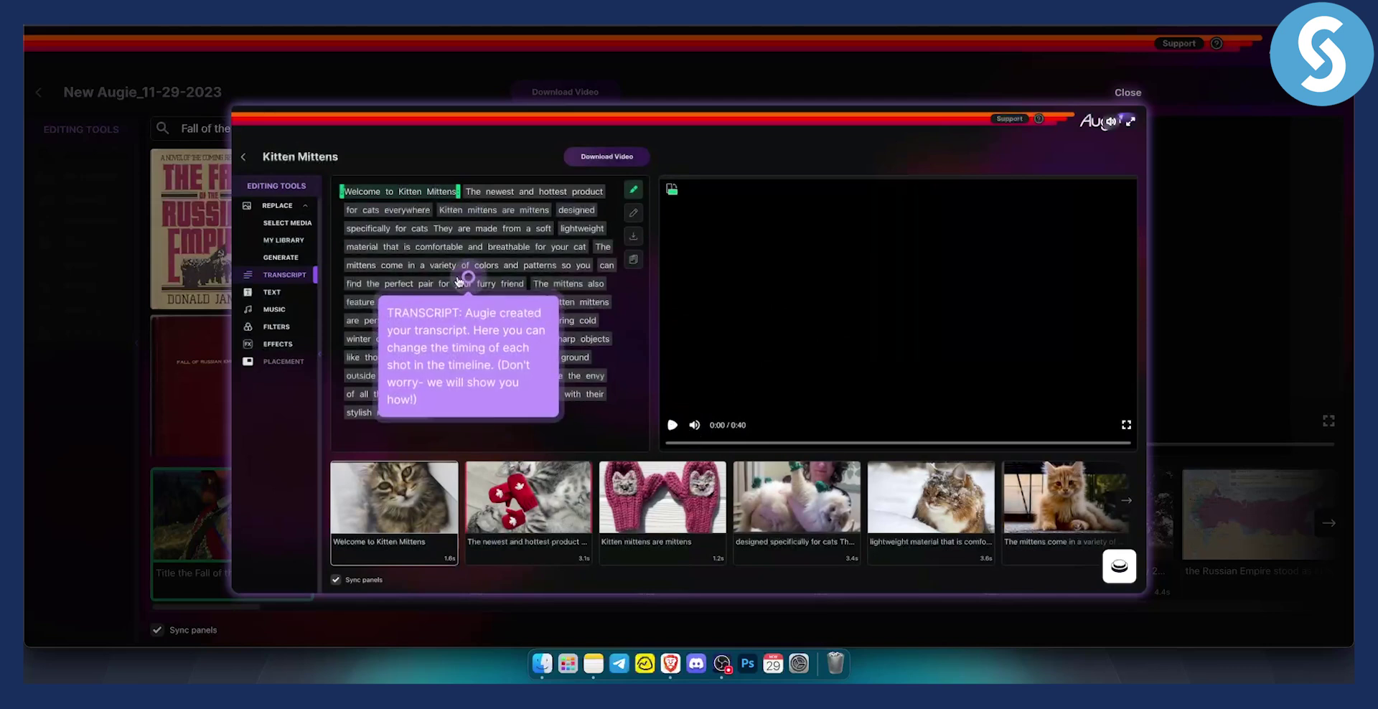
left_click(470, 326)
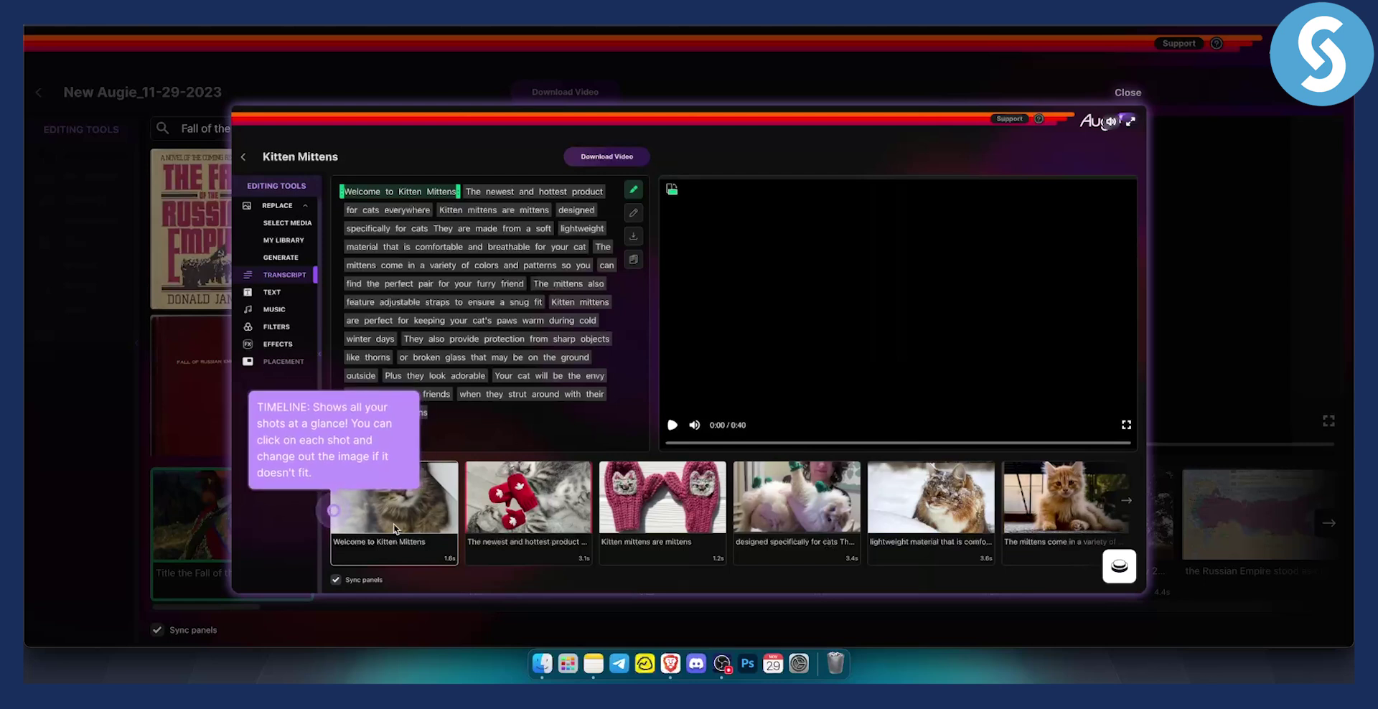
left_click(388, 478)
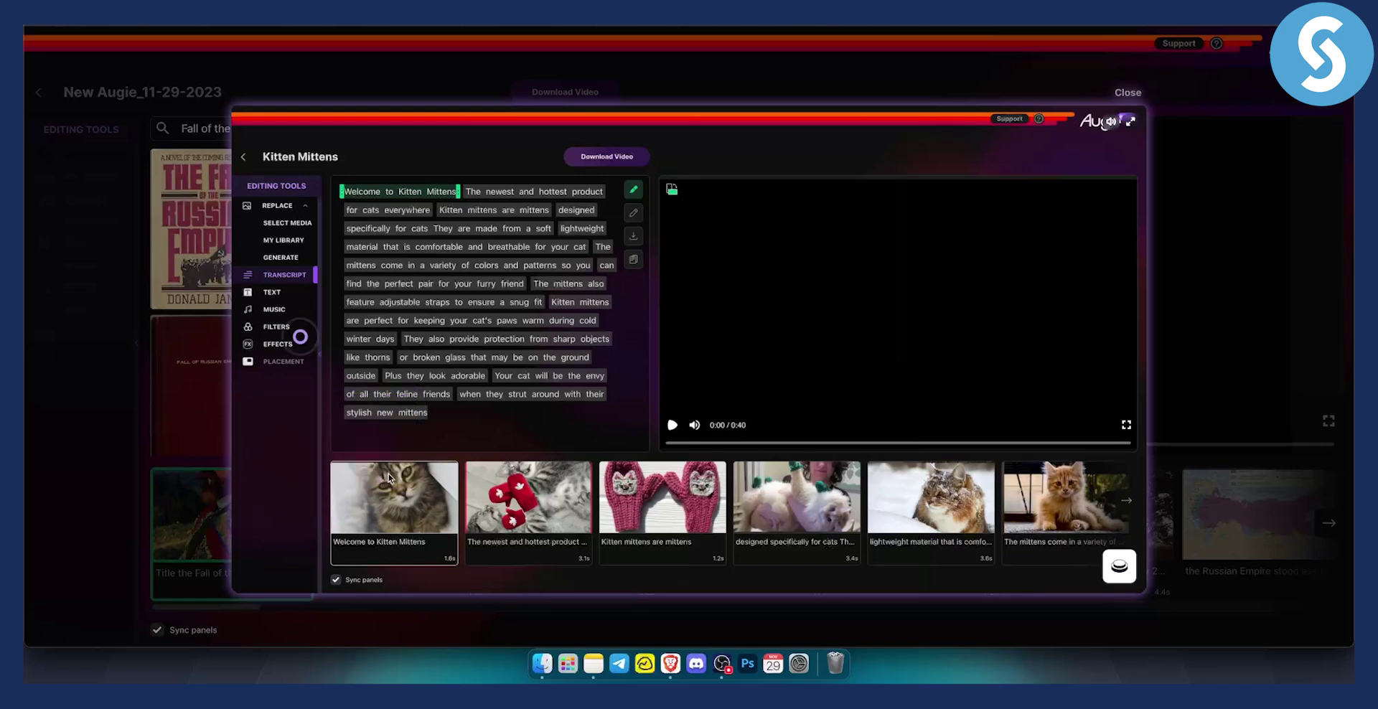
left_click(275, 188)
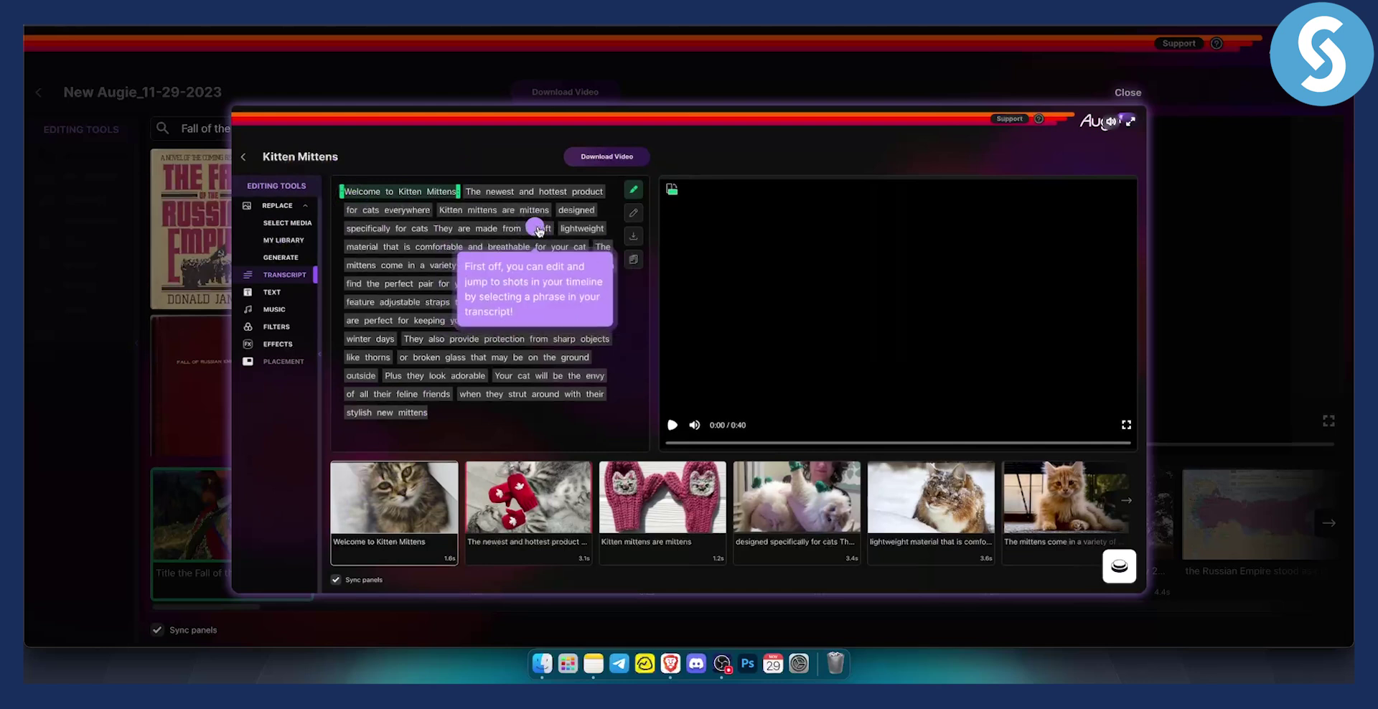
left_click(540, 230)
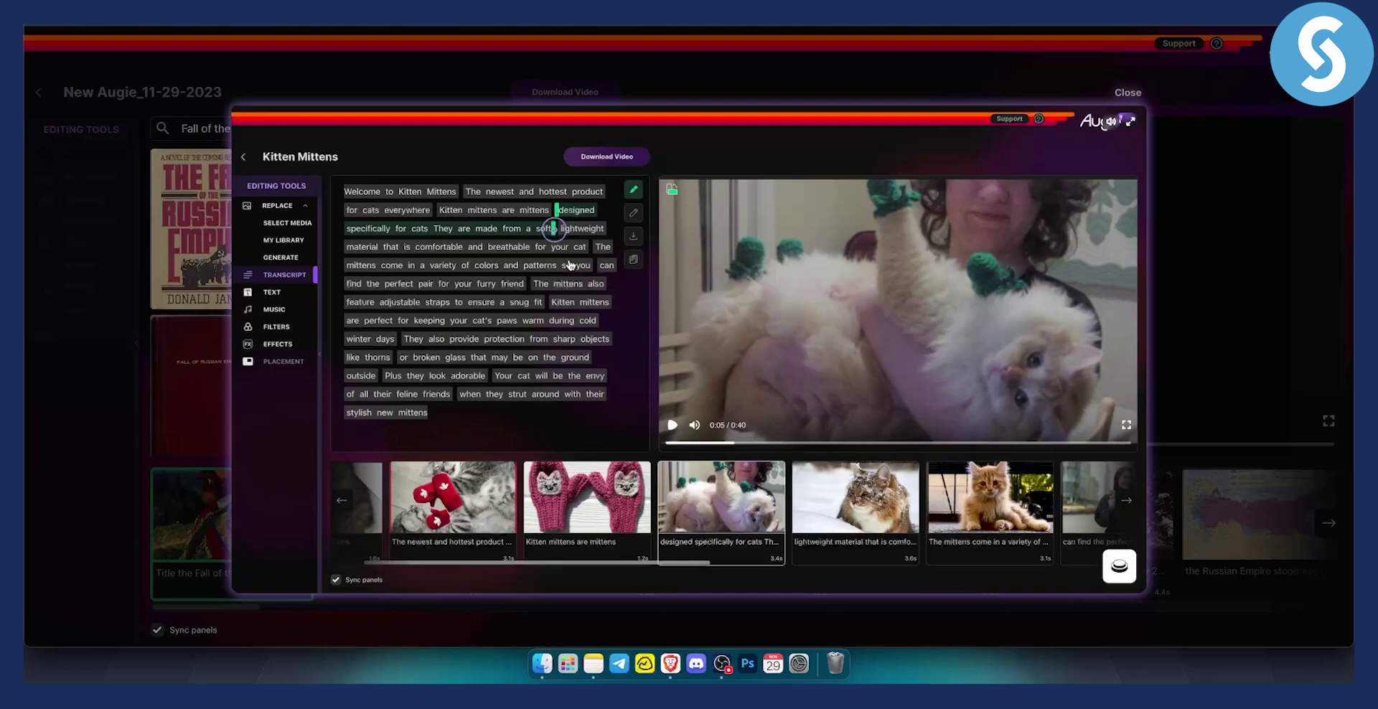
left_click(554, 230)
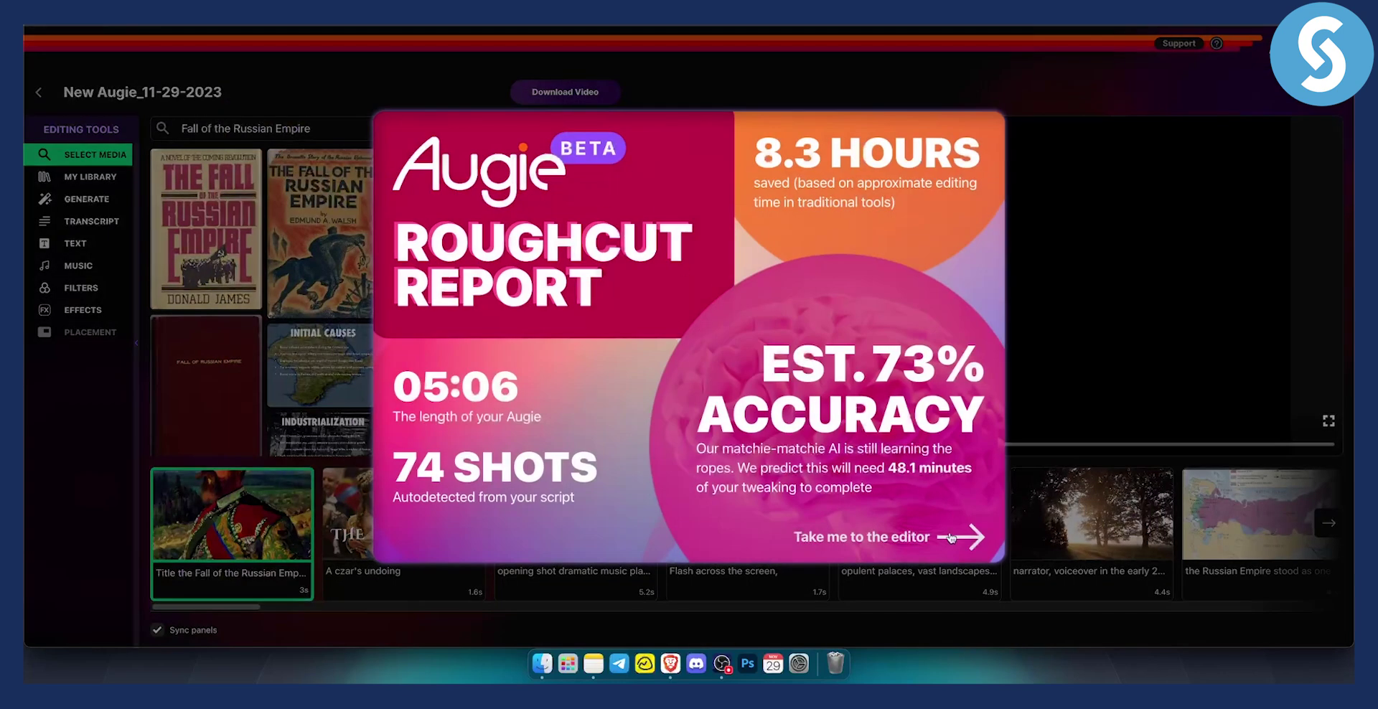
Leave the Roughcut Report for the editor and play the 5:07 roughcut with sound on.
left_click(944, 544)
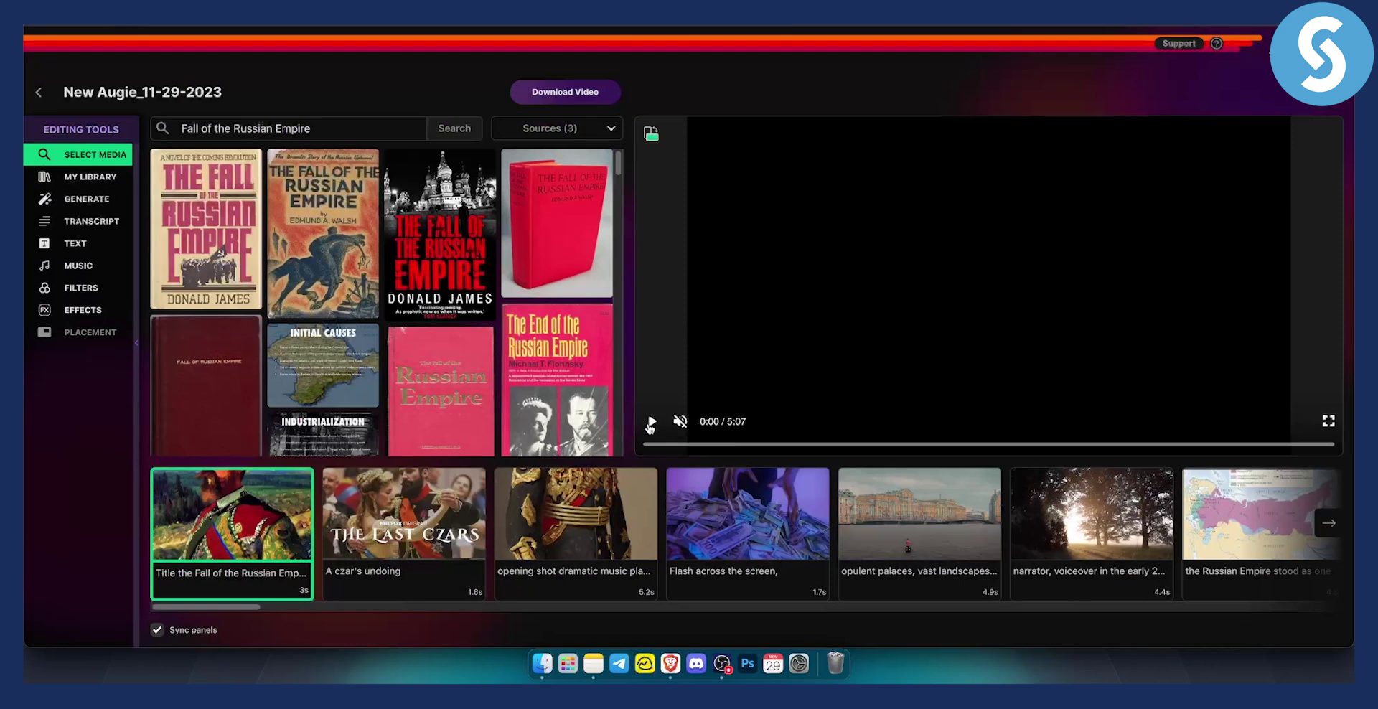
left_click(650, 424)
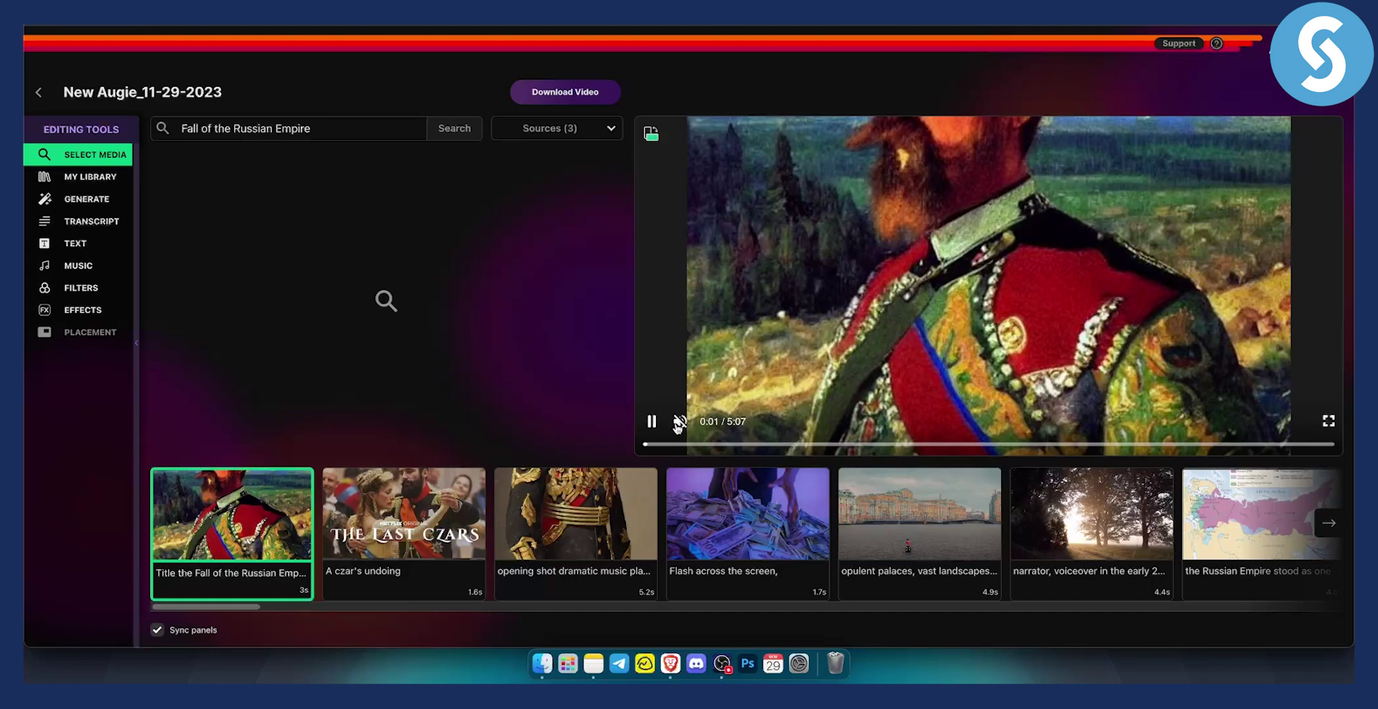
left_click(682, 423)
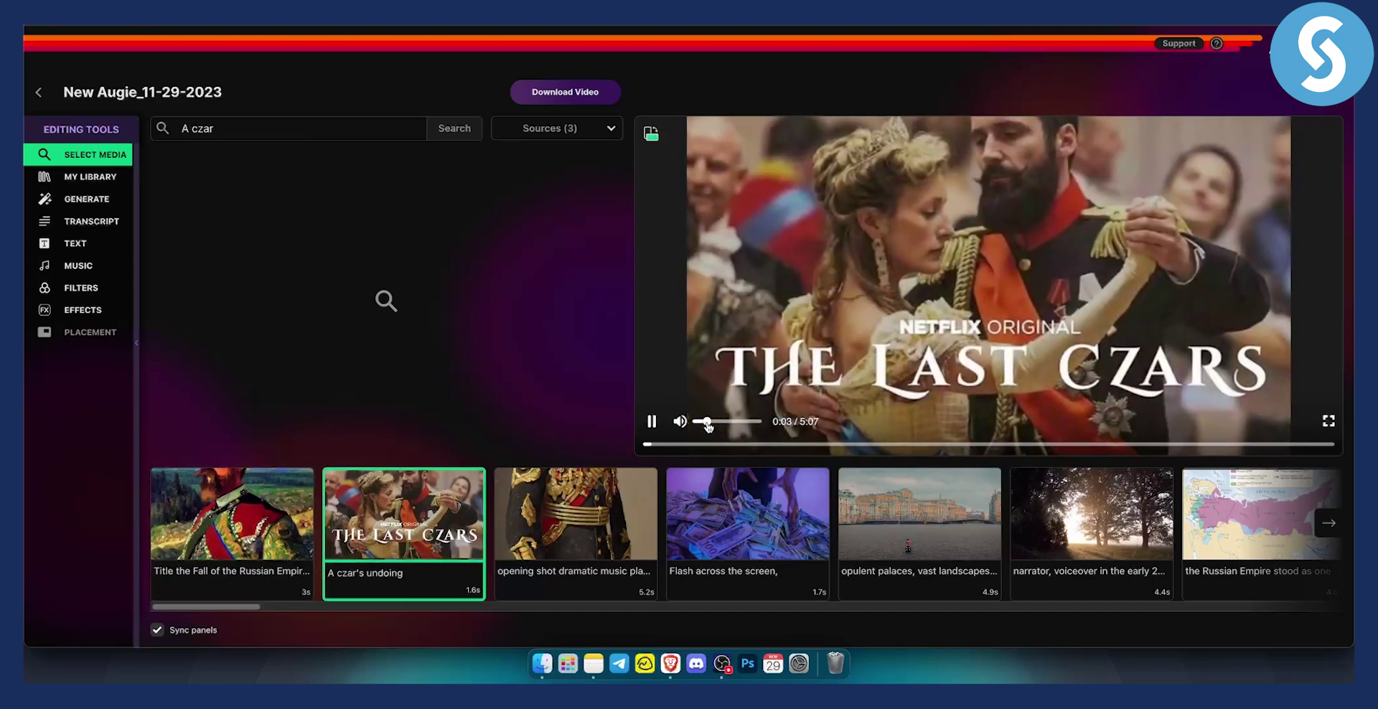
Pause playback and swap 'A czar's undoing' for the fourth czar portrait in fur robes.
left_click(652, 422)
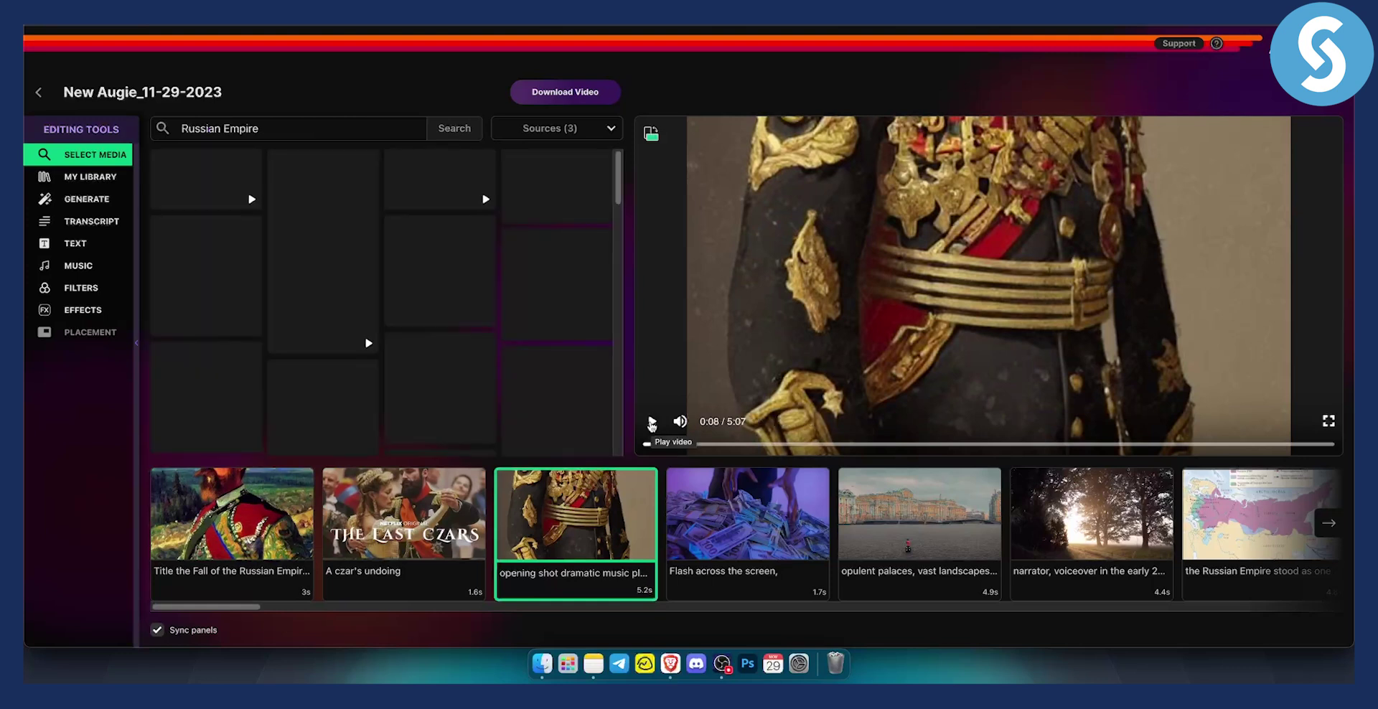
mouse_move(404, 514)
left_click(411, 519)
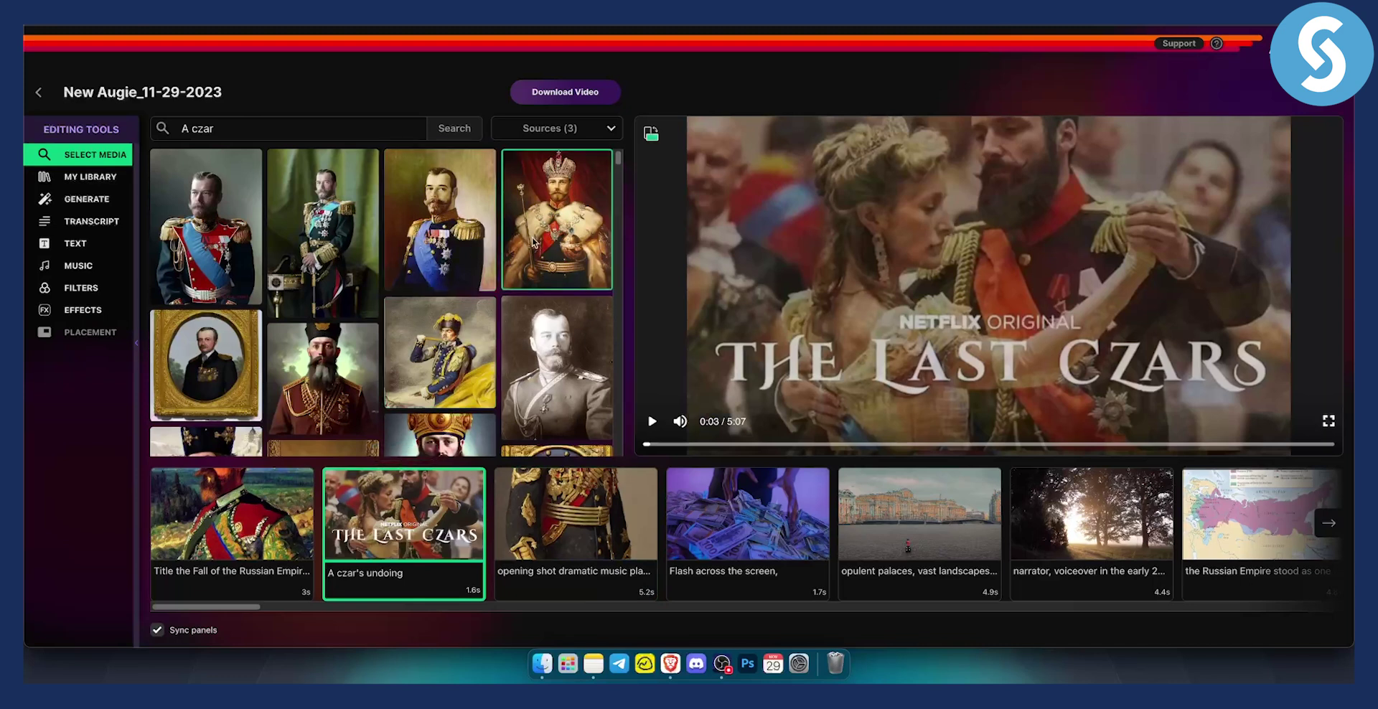
left_click(535, 243)
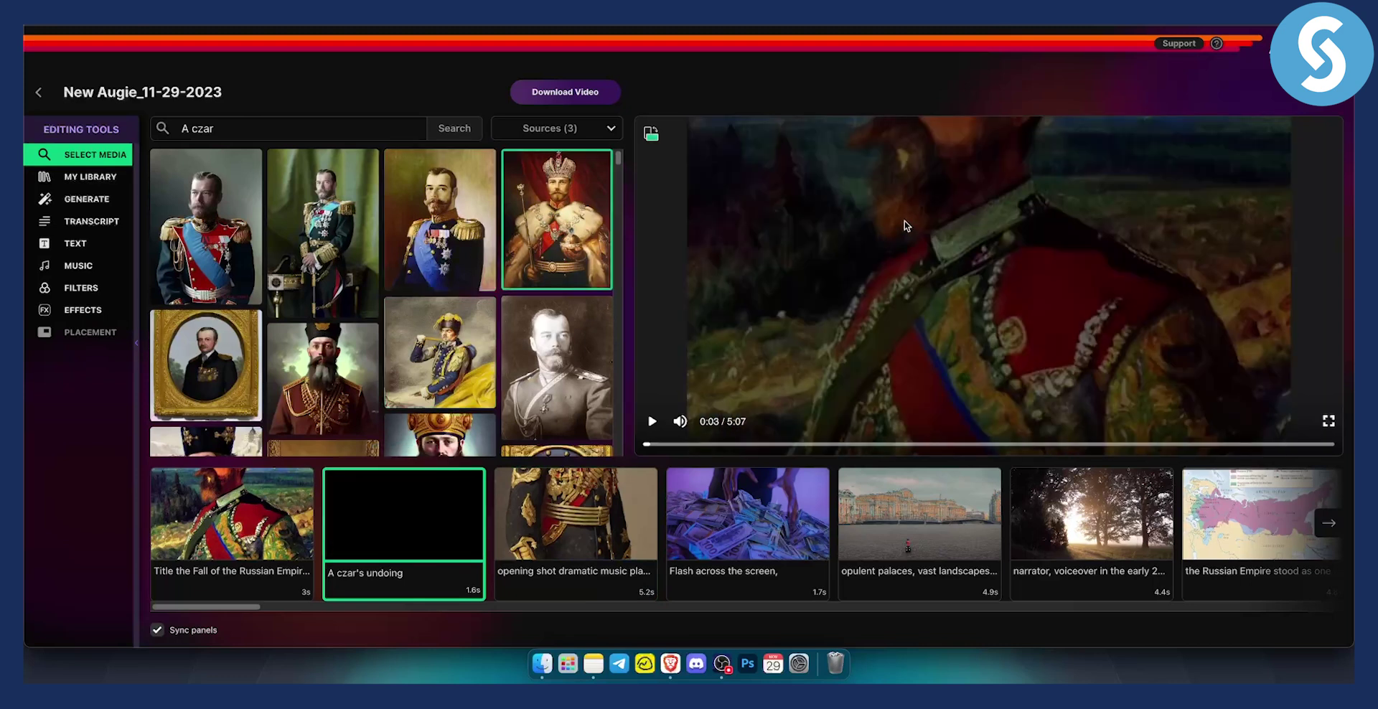